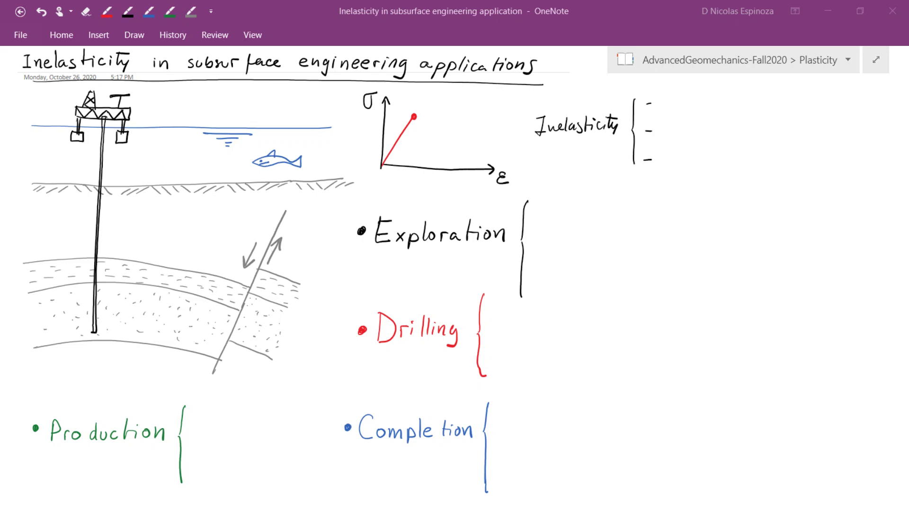
Mark the end of the elastic line on the stress-strain graph with a red arrow labelled "yield stress".
{"action": "left_click", "coordinate": [107, 11]}
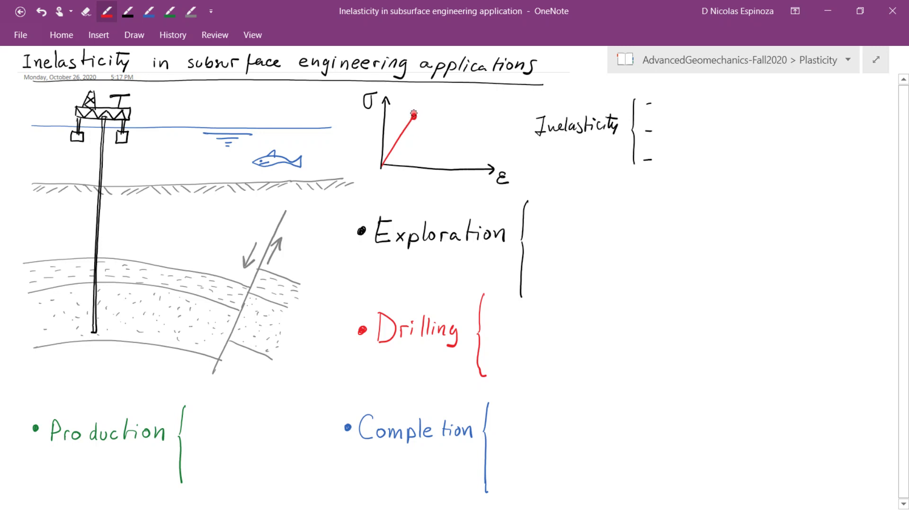
{"action": "left_click_drag", "start_coordinate": [415, 97], "coordinate": [419, 103]}
{"action": "left_click", "coordinate": [415, 116]}
{"action": "mouse_move", "coordinate": [402, 90]}
{"action": "left_mouse_down"}
{"action": "mouse_move", "coordinate": [402, 98]}
{"action": "mouse_move", "coordinate": [432, 88]}
{"action": "mouse_move", "coordinate": [463, 93]}
{"action": "left_mouse_up"}
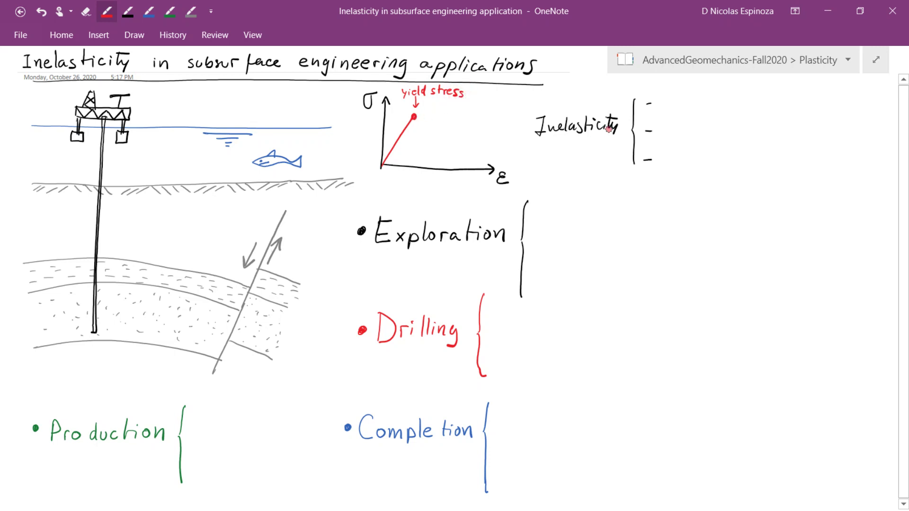
Handwrite "limits max stresses" in black as the first item of the Inelasticity list.
{"action": "left_click", "coordinate": [128, 14]}
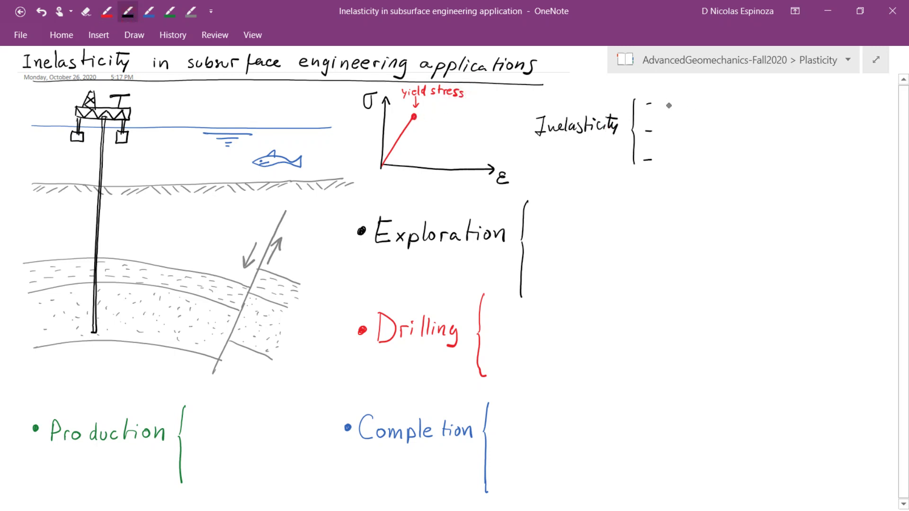
{"action": "mouse_move", "coordinate": [662, 97]}
{"action": "left_mouse_down"}
{"action": "mouse_move", "coordinate": [663, 110]}
{"action": "mouse_move", "coordinate": [695, 103]}
{"action": "left_mouse_up"}
{"action": "mouse_move", "coordinate": [704, 101]}
{"action": "left_mouse_down"}
{"action": "mouse_move", "coordinate": [699, 111]}
{"action": "mouse_move", "coordinate": [809, 107]}
{"action": "mouse_move", "coordinate": [779, 100]}
{"action": "mouse_move", "coordinate": [814, 115]}
{"action": "left_mouse_up"}
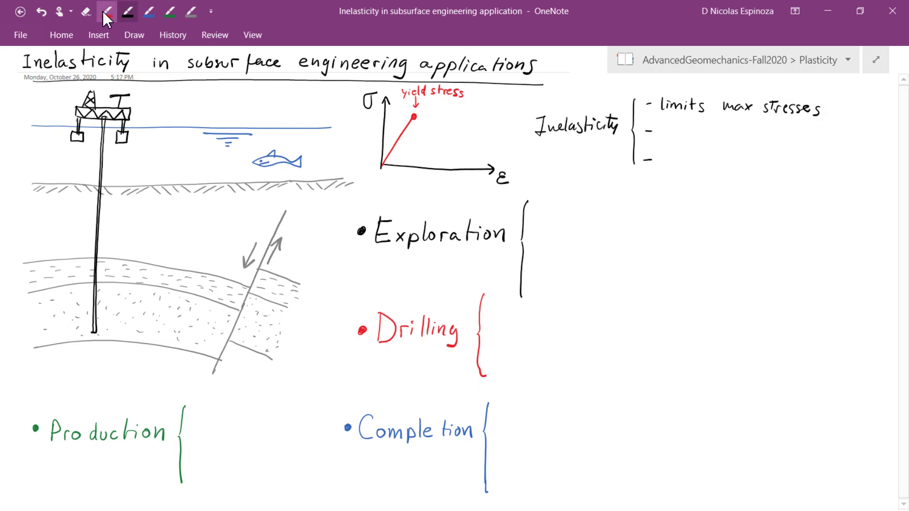
Extend the stress-strain curve past the yield point with a nearly flat red line, and handwrite "strength passed yield stress" in black as the second Inelasticity item.
{"action": "left_click", "coordinate": [106, 11]}
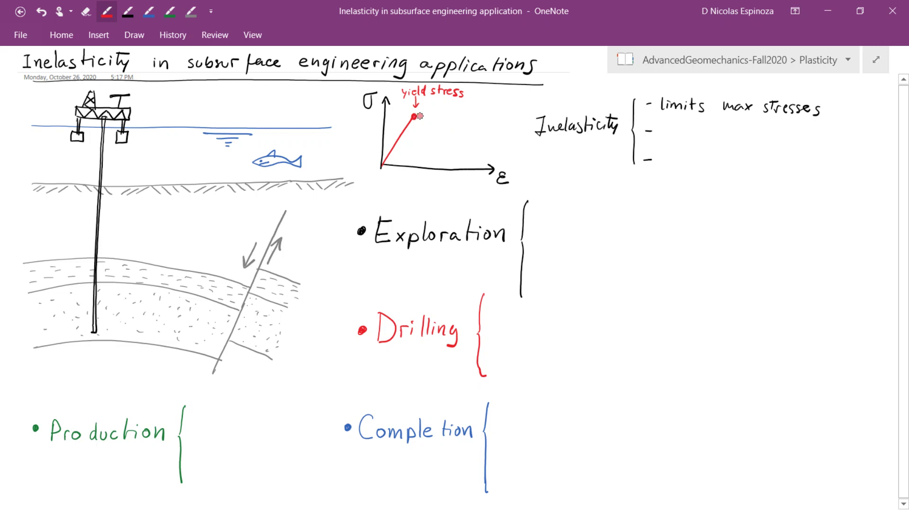
{"action": "left_click_drag", "start_coordinate": [415, 117], "coordinate": [475, 120]}
{"action": "left_click", "coordinate": [127, 14]}
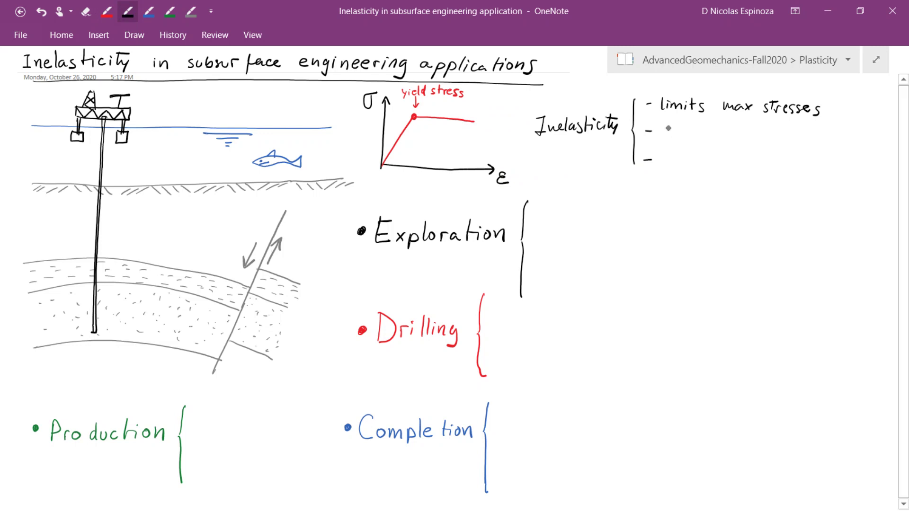
{"action": "mouse_move", "coordinate": [663, 130]}
{"action": "left_mouse_down"}
{"action": "mouse_move", "coordinate": [714, 124]}
{"action": "mouse_move", "coordinate": [759, 135]}
{"action": "mouse_move", "coordinate": [805, 137]}
{"action": "mouse_move", "coordinate": [819, 126]}
{"action": "mouse_move", "coordinate": [824, 137]}
{"action": "mouse_move", "coordinate": [865, 130]}
{"action": "left_mouse_up"}
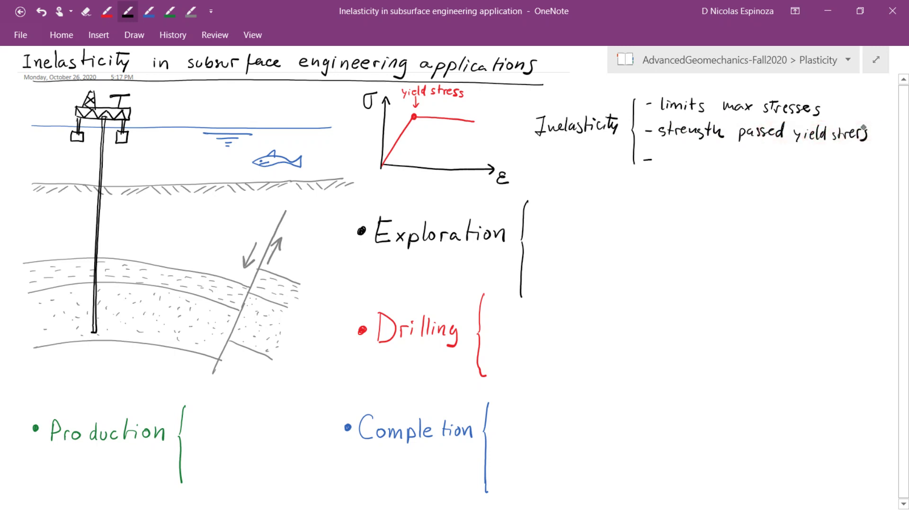
Add a red unloading path with a double arrow labelled "irrec. strain" to the graph, and handwrite "permanent strain" in black as the third Inelasticity item.
{"action": "left_click", "coordinate": [106, 13]}
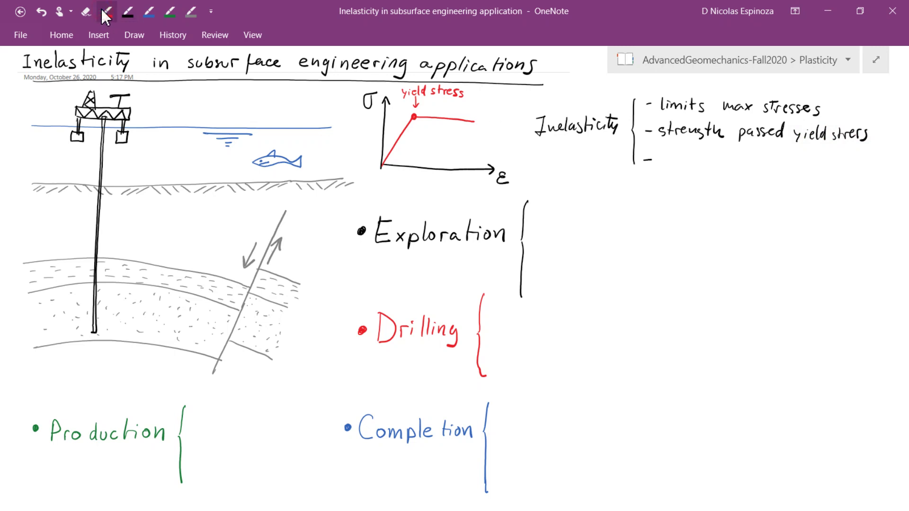
{"action": "left_click", "coordinate": [476, 121]}
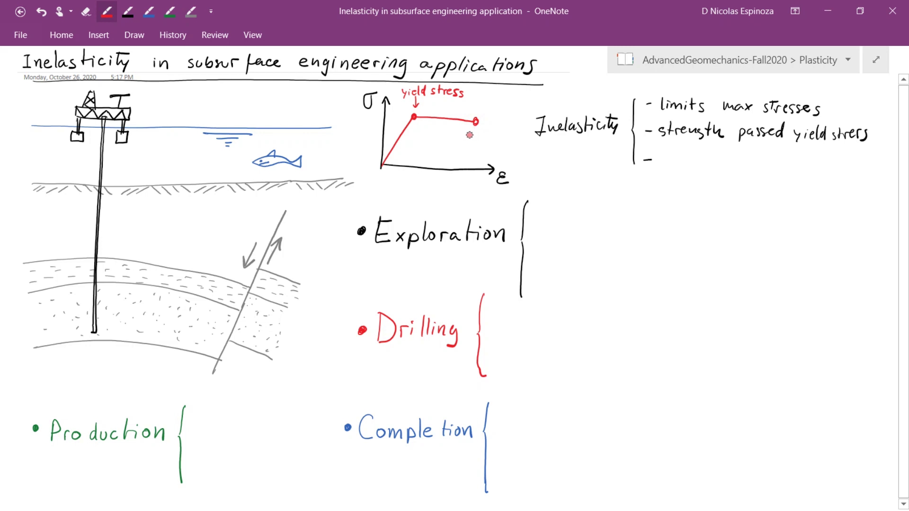
{"action": "mouse_move", "coordinate": [475, 123]}
{"action": "left_mouse_down"}
{"action": "mouse_move", "coordinate": [455, 162]}
{"action": "mouse_move", "coordinate": [462, 158]}
{"action": "left_mouse_up"}
{"action": "mouse_move", "coordinate": [403, 151]}
{"action": "left_mouse_down"}
{"action": "mouse_move", "coordinate": [455, 153]}
{"action": "mouse_move", "coordinate": [406, 155]}
{"action": "mouse_move", "coordinate": [418, 134]}
{"action": "mouse_move", "coordinate": [447, 135]}
{"action": "mouse_move", "coordinate": [419, 137]}
{"action": "mouse_move", "coordinate": [437, 134]}
{"action": "mouse_move", "coordinate": [414, 146]}
{"action": "mouse_move", "coordinate": [446, 143]}
{"action": "left_mouse_up"}
{"action": "left_click", "coordinate": [418, 130]}
{"action": "left_click", "coordinate": [447, 137]}
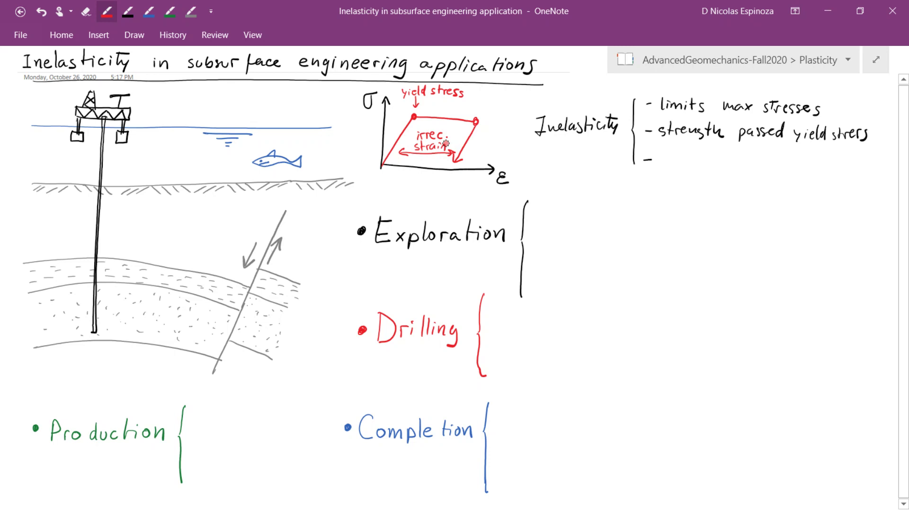
{"action": "left_click", "coordinate": [128, 14]}
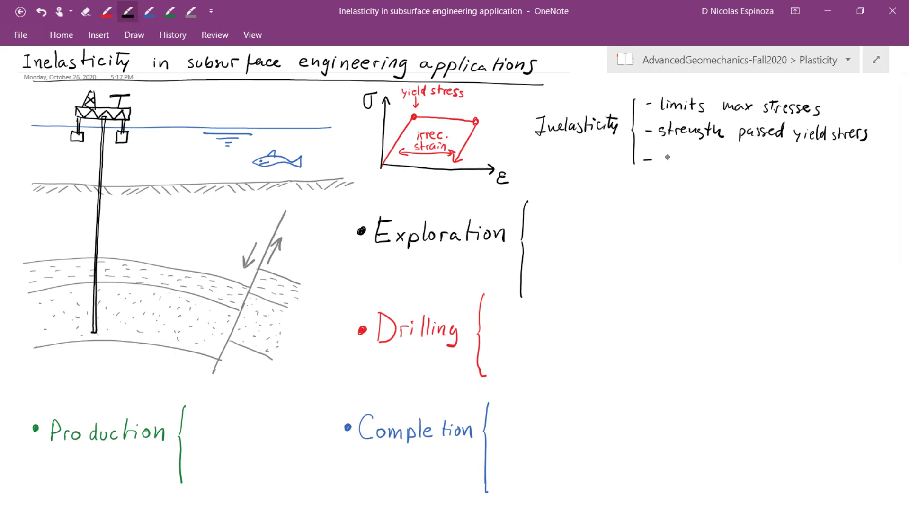
{"action": "mouse_move", "coordinate": [665, 162]}
{"action": "left_mouse_down"}
{"action": "mouse_move", "coordinate": [758, 154]}
{"action": "mouse_move", "coordinate": [822, 169]}
{"action": "left_mouse_up"}
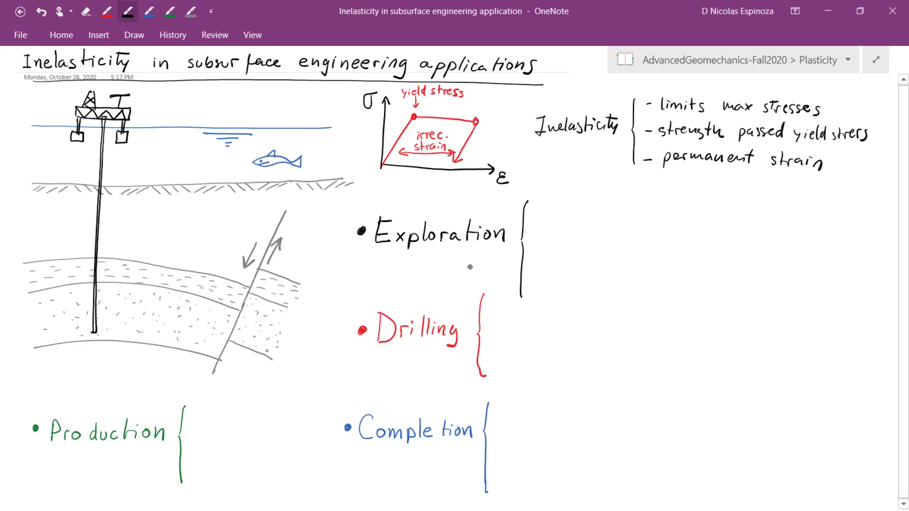
Handwrite the bullets "folding" and "faulting" in black inside the Exploration bracket.
{"action": "left_click", "coordinate": [128, 13]}
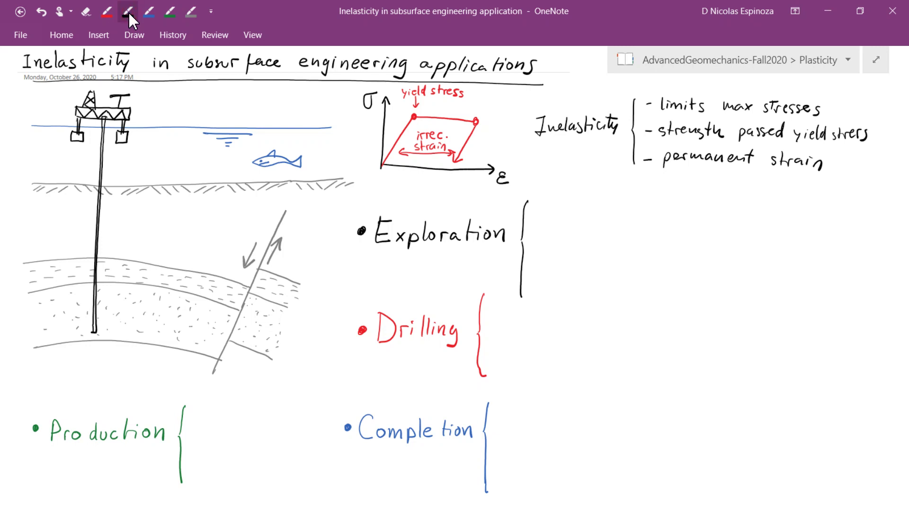
{"action": "left_click", "coordinate": [543, 211]}
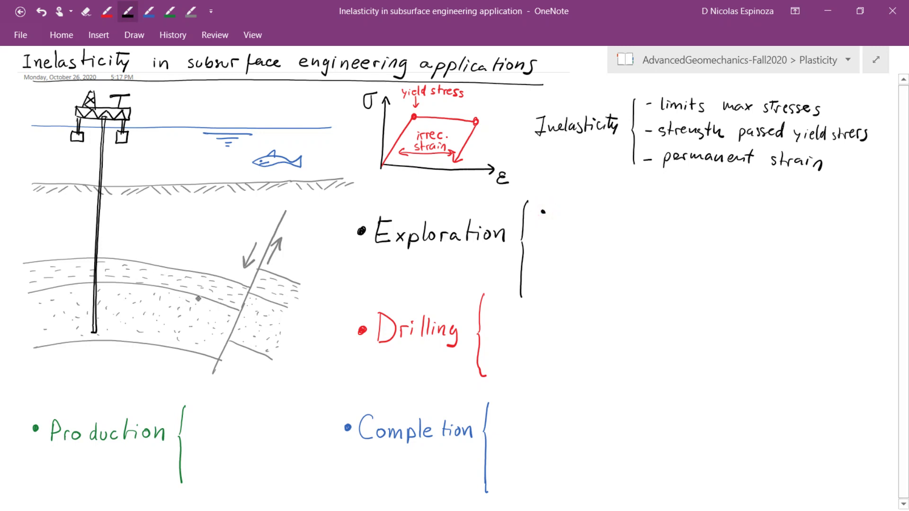
{"action": "mouse_move", "coordinate": [568, 203]}
{"action": "left_mouse_down"}
{"action": "mouse_move", "coordinate": [563, 228]}
{"action": "mouse_move", "coordinate": [569, 210]}
{"action": "left_mouse_up"}
{"action": "left_click_drag", "start_coordinate": [573, 209], "coordinate": [572, 209]}
{"action": "mouse_move", "coordinate": [582, 201]}
{"action": "left_mouse_down"}
{"action": "mouse_move", "coordinate": [580, 219]}
{"action": "mouse_move", "coordinate": [605, 203]}
{"action": "mouse_move", "coordinate": [615, 209]}
{"action": "mouse_move", "coordinate": [611, 219]}
{"action": "left_mouse_up"}
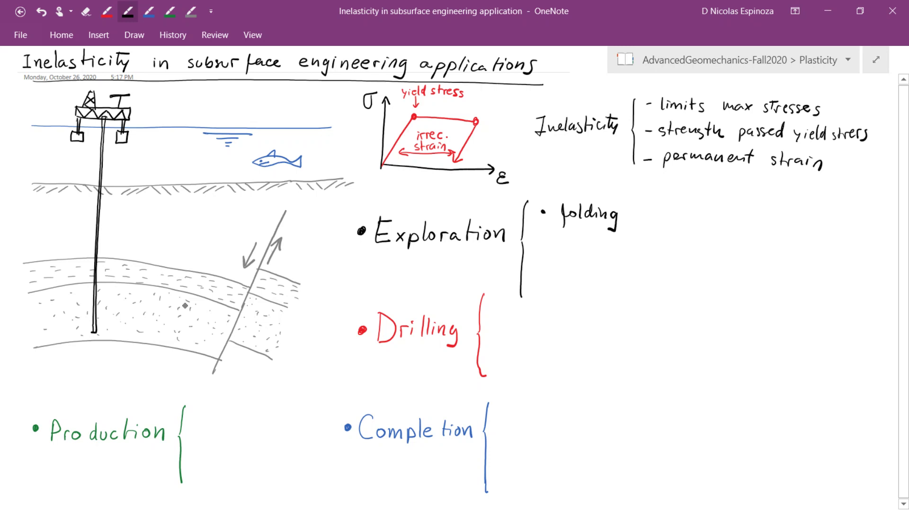
{"action": "left_click_drag", "start_coordinate": [540, 247], "coordinate": [540, 248]}
{"action": "mouse_move", "coordinate": [564, 239]}
{"action": "left_mouse_down"}
{"action": "mouse_move", "coordinate": [557, 261]}
{"action": "mouse_move", "coordinate": [579, 244]}
{"action": "mouse_move", "coordinate": [585, 254]}
{"action": "left_mouse_up"}
{"action": "mouse_move", "coordinate": [592, 235]}
{"action": "left_mouse_down"}
{"action": "mouse_move", "coordinate": [586, 259]}
{"action": "mouse_move", "coordinate": [610, 242]}
{"action": "mouse_move", "coordinate": [628, 249]}
{"action": "mouse_move", "coordinate": [620, 260]}
{"action": "left_mouse_up"}
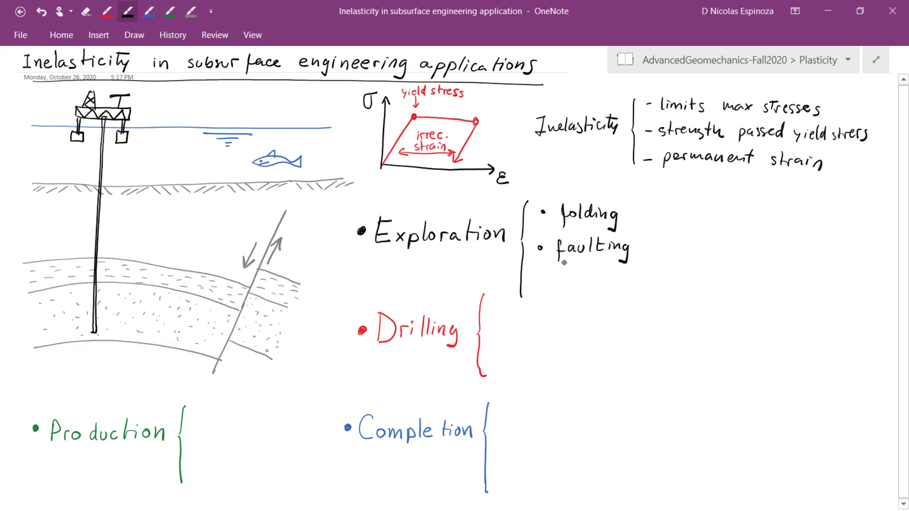
Handwrite the equation σ1 = (1 + sin φ)/(1 − sin φ) σ3 below the faulting bullet.
{"action": "mouse_move", "coordinate": [563, 270]}
{"action": "left_mouse_down"}
{"action": "mouse_move", "coordinate": [558, 279]}
{"action": "mouse_move", "coordinate": [566, 271]}
{"action": "mouse_move", "coordinate": [570, 283]}
{"action": "mouse_move", "coordinate": [589, 275]}
{"action": "left_mouse_up"}
{"action": "left_click_drag", "start_coordinate": [578, 281], "coordinate": [590, 280]}
{"action": "mouse_move", "coordinate": [603, 266]}
{"action": "left_mouse_down"}
{"action": "mouse_move", "coordinate": [604, 276]}
{"action": "mouse_move", "coordinate": [613, 271]}
{"action": "left_mouse_up"}
{"action": "mouse_move", "coordinate": [610, 268]}
{"action": "left_mouse_down"}
{"action": "mouse_move", "coordinate": [610, 276]}
{"action": "mouse_move", "coordinate": [648, 280]}
{"action": "mouse_move", "coordinate": [602, 292]}
{"action": "mouse_move", "coordinate": [617, 294]}
{"action": "left_mouse_up"}
{"action": "left_click_drag", "start_coordinate": [624, 287], "coordinate": [645, 290]}
{"action": "mouse_move", "coordinate": [642, 283]}
{"action": "left_mouse_down"}
{"action": "mouse_move", "coordinate": [644, 298]}
{"action": "mouse_move", "coordinate": [668, 271]}
{"action": "mouse_move", "coordinate": [671, 284]}
{"action": "left_mouse_up"}
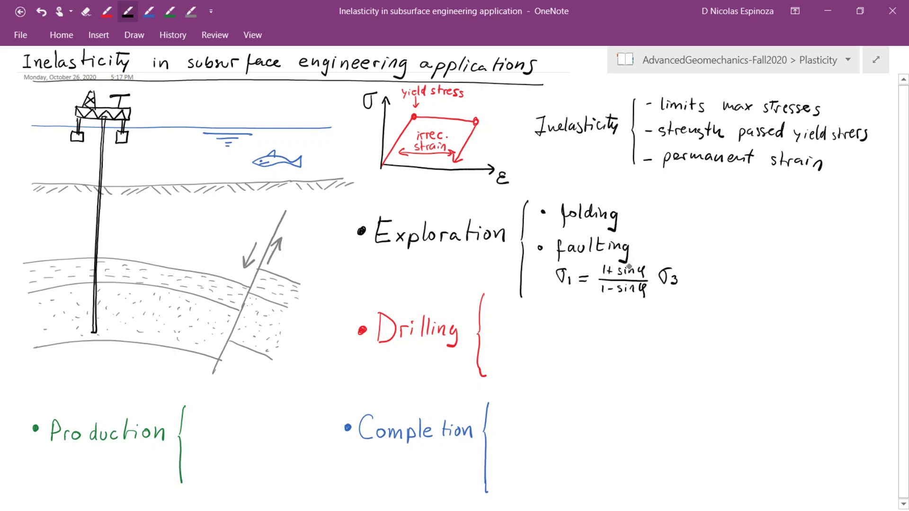
{"action": "left_click_drag", "start_coordinate": [645, 267], "coordinate": [643, 280]}
Number folding with a circled 1 and faulting with a circled 2, both in the list and on the geological sketch.
{"action": "mouse_move", "coordinate": [630, 213]}
{"action": "left_mouse_down"}
{"action": "mouse_move", "coordinate": [623, 219]}
{"action": "mouse_move", "coordinate": [629, 207]}
{"action": "left_mouse_up"}
{"action": "left_click_drag", "start_coordinate": [632, 213], "coordinate": [643, 216]}
{"action": "mouse_move", "coordinate": [191, 258]}
{"action": "left_mouse_down"}
{"action": "mouse_move", "coordinate": [194, 270]}
{"action": "mouse_move", "coordinate": [188, 252]}
{"action": "left_mouse_up"}
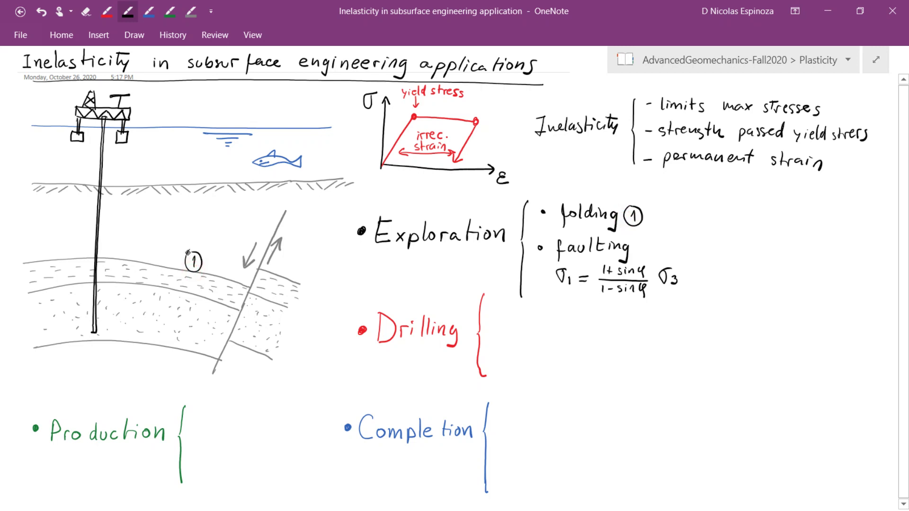
{"action": "left_click_drag", "start_coordinate": [639, 241], "coordinate": [647, 250]}
{"action": "mouse_move", "coordinate": [645, 238]}
{"action": "left_mouse_down"}
{"action": "mouse_move", "coordinate": [635, 256]}
{"action": "mouse_move", "coordinate": [642, 235]}
{"action": "left_mouse_up"}
{"action": "mouse_move", "coordinate": [286, 201]}
{"action": "left_mouse_down"}
{"action": "mouse_move", "coordinate": [292, 211]}
{"action": "mouse_move", "coordinate": [279, 194]}
{"action": "left_mouse_up"}
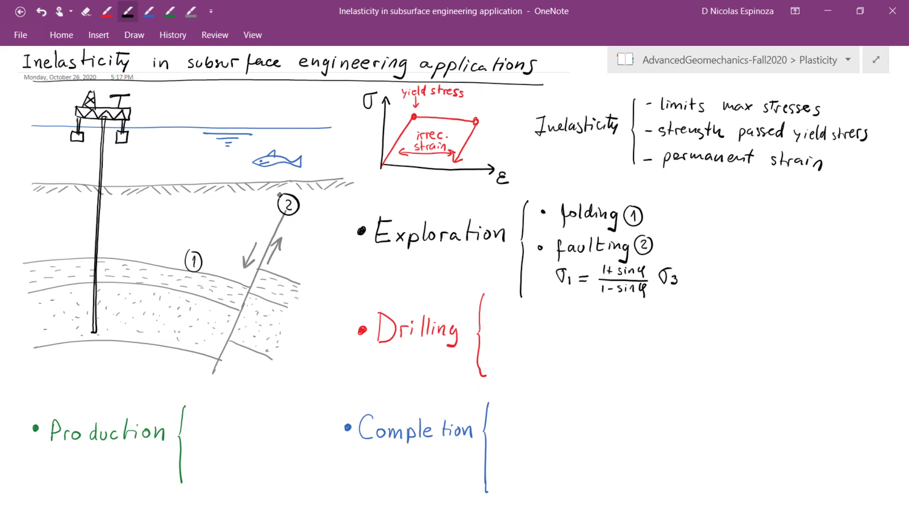
Handwrite the bullet "wellbore cuttings" in red inside the Drilling bracket and place a second bullet point below it.
{"action": "left_click", "coordinate": [108, 11]}
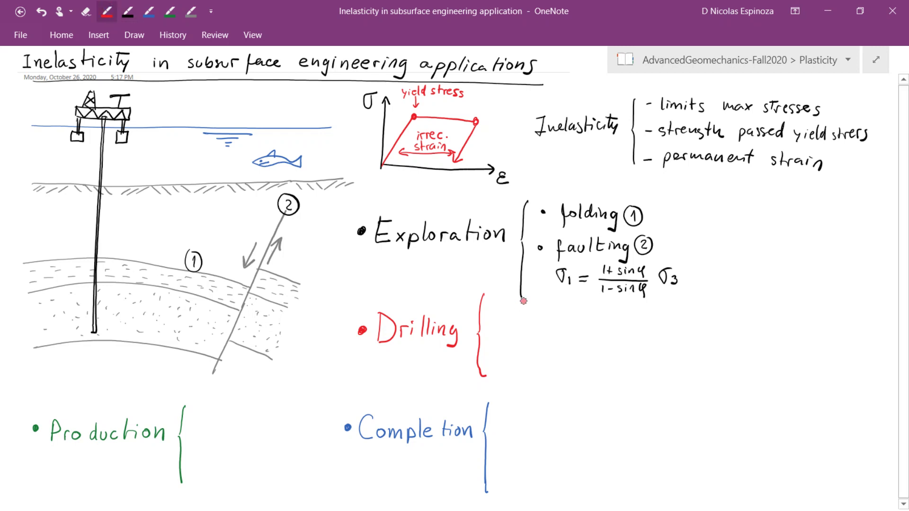
{"action": "left_click", "coordinate": [499, 312]}
{"action": "mouse_move", "coordinate": [510, 313]}
{"action": "left_mouse_down"}
{"action": "mouse_move", "coordinate": [534, 304]}
{"action": "mouse_move", "coordinate": [552, 316]}
{"action": "mouse_move", "coordinate": [630, 326]}
{"action": "left_mouse_up"}
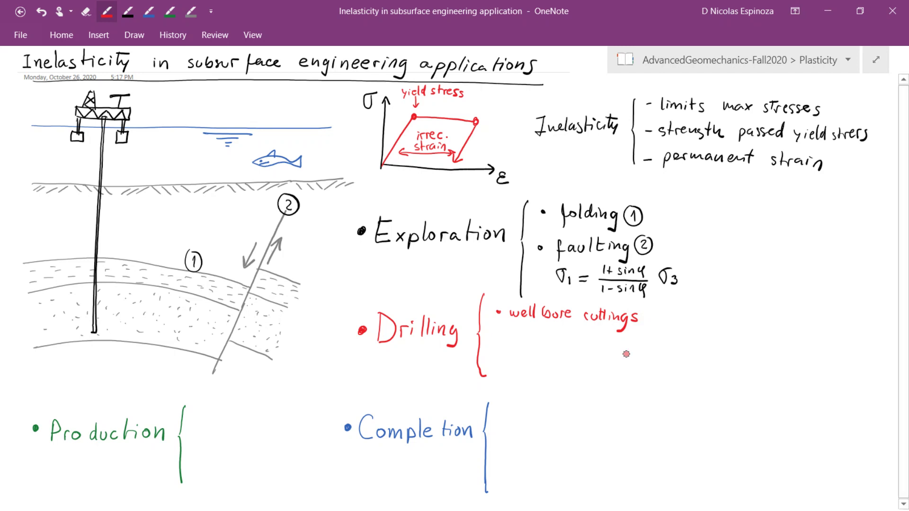
{"action": "left_click", "coordinate": [497, 345]}
Draw a red wellbore circle beside the Drilling list, with horizontal double-line arrows and thin vertical arrows pointing towards it.
{"action": "mouse_move", "coordinate": [769, 305]}
{"action": "left_mouse_down"}
{"action": "mouse_move", "coordinate": [783, 337]}
{"action": "mouse_move", "coordinate": [789, 319]}
{"action": "mouse_move", "coordinate": [766, 303]}
{"action": "left_mouse_up"}
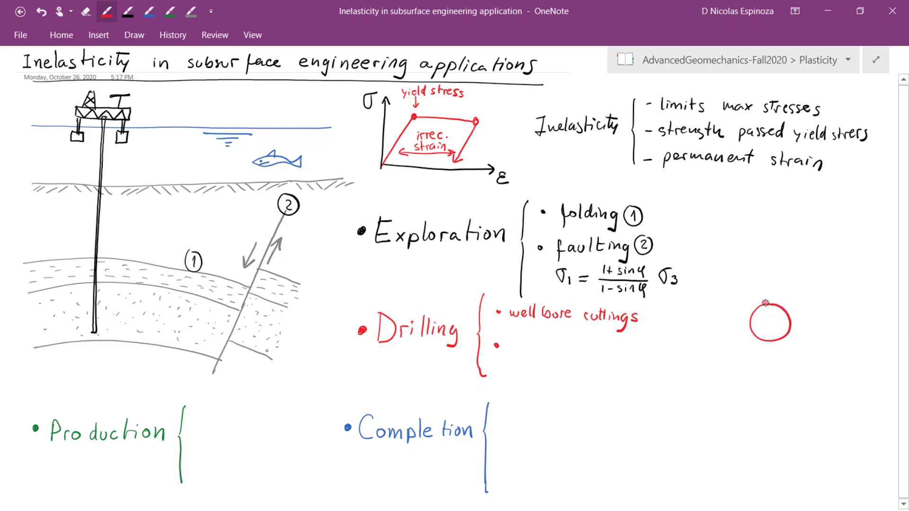
{"action": "left_click_drag", "start_coordinate": [860, 321], "coordinate": [845, 318]}
{"action": "left_click_drag", "start_coordinate": [843, 317], "coordinate": [842, 316]}
{"action": "mouse_move", "coordinate": [860, 326]}
{"action": "left_mouse_down"}
{"action": "mouse_move", "coordinate": [843, 327]}
{"action": "mouse_move", "coordinate": [850, 330]}
{"action": "left_mouse_up"}
{"action": "mouse_move", "coordinate": [677, 319]}
{"action": "left_mouse_down"}
{"action": "mouse_move", "coordinate": [693, 320]}
{"action": "mouse_move", "coordinate": [687, 331]}
{"action": "left_mouse_up"}
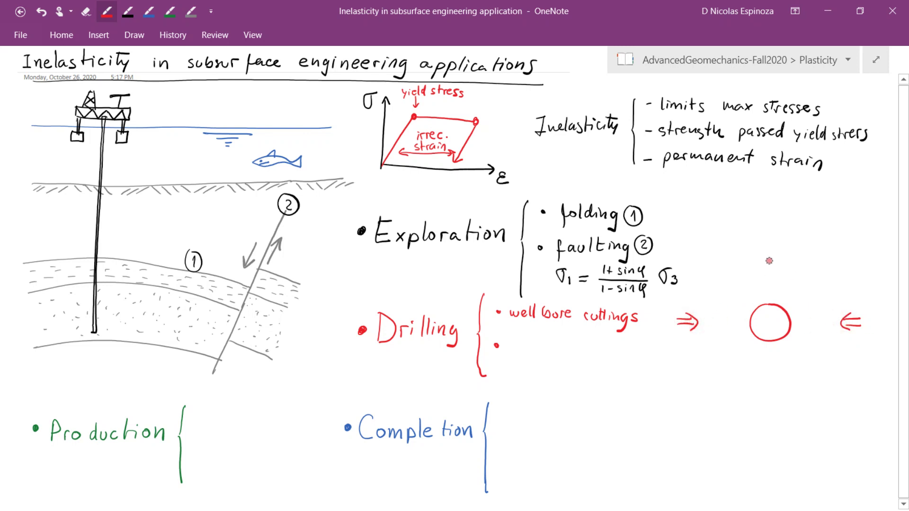
{"action": "left_click_drag", "start_coordinate": [770, 255], "coordinate": [771, 271]}
{"action": "left_click_drag", "start_coordinate": [767, 266], "coordinate": [773, 265]}
{"action": "left_click_drag", "start_coordinate": [766, 383], "coordinate": [763, 372]}
Draw shaded breakout wedges above and below the wellbore circle and handwrite "breakouts" at the second Drilling bullet.
{"action": "mouse_move", "coordinate": [762, 305]}
{"action": "left_mouse_down"}
{"action": "mouse_move", "coordinate": [769, 296]}
{"action": "mouse_move", "coordinate": [777, 306]}
{"action": "mouse_move", "coordinate": [773, 298]}
{"action": "left_mouse_up"}
{"action": "mouse_move", "coordinate": [762, 340]}
{"action": "left_mouse_down"}
{"action": "mouse_move", "coordinate": [770, 351]}
{"action": "mouse_move", "coordinate": [778, 339]}
{"action": "mouse_move", "coordinate": [767, 341]}
{"action": "mouse_move", "coordinate": [775, 349]}
{"action": "left_mouse_up"}
{"action": "mouse_move", "coordinate": [511, 333]}
{"action": "left_mouse_down"}
{"action": "mouse_move", "coordinate": [540, 346]}
{"action": "mouse_move", "coordinate": [544, 335]}
{"action": "mouse_move", "coordinate": [562, 344]}
{"action": "mouse_move", "coordinate": [575, 334]}
{"action": "mouse_move", "coordinate": [590, 349]}
{"action": "left_mouse_up"}
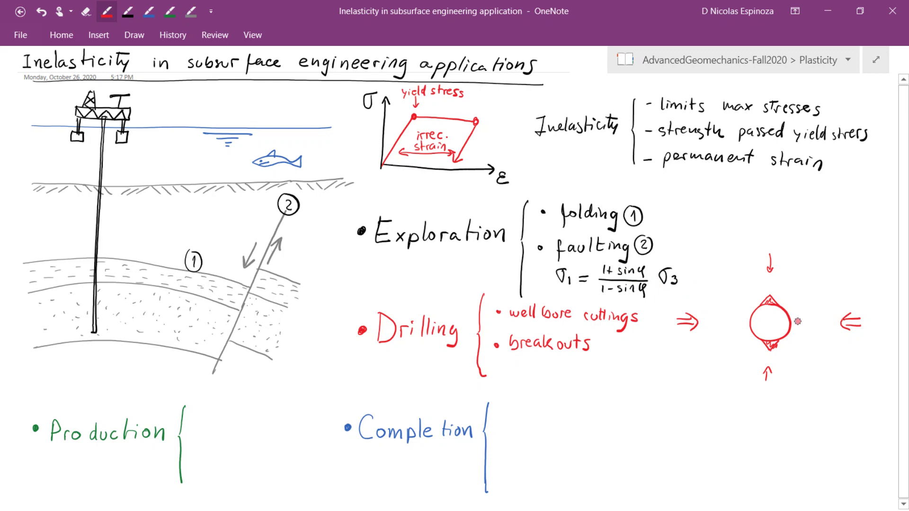
Draw a short horizontal fracture on each side of the wellbore circle and extend the second Drilling bullet with "and tensile fractures".
{"action": "left_click_drag", "start_coordinate": [792, 322], "coordinate": [807, 320]}
{"action": "left_click", "coordinate": [731, 321]}
{"action": "left_click_drag", "start_coordinate": [732, 322], "coordinate": [747, 321]}
{"action": "left_click_drag", "start_coordinate": [612, 342], "coordinate": [632, 351]}
{"action": "mouse_move", "coordinate": [509, 353]}
{"action": "left_mouse_down"}
{"action": "mouse_move", "coordinate": [536, 367]}
{"action": "mouse_move", "coordinate": [542, 357]}
{"action": "mouse_move", "coordinate": [553, 368]}
{"action": "mouse_move", "coordinate": [522, 355]}
{"action": "left_mouse_up"}
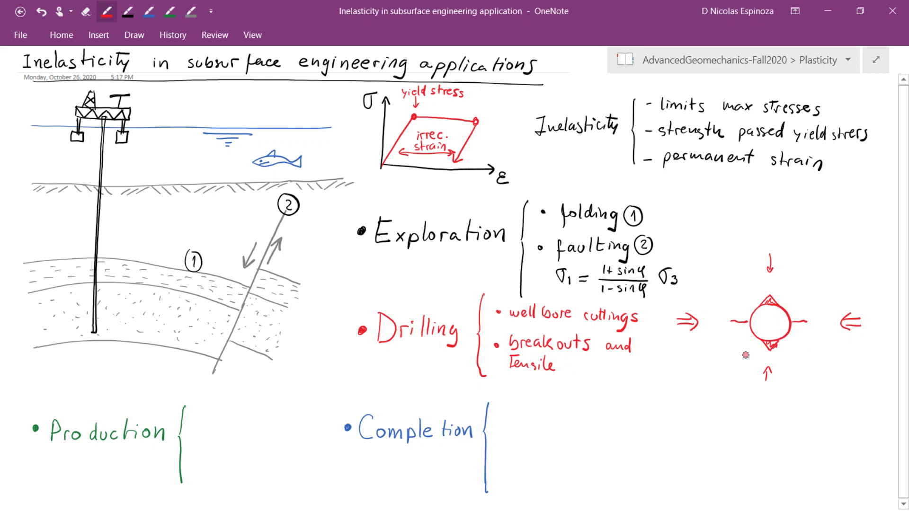
{"action": "mouse_move", "coordinate": [571, 360]}
{"action": "left_mouse_down"}
{"action": "mouse_move", "coordinate": [566, 378]}
{"action": "mouse_move", "coordinate": [636, 372]}
{"action": "left_mouse_up"}
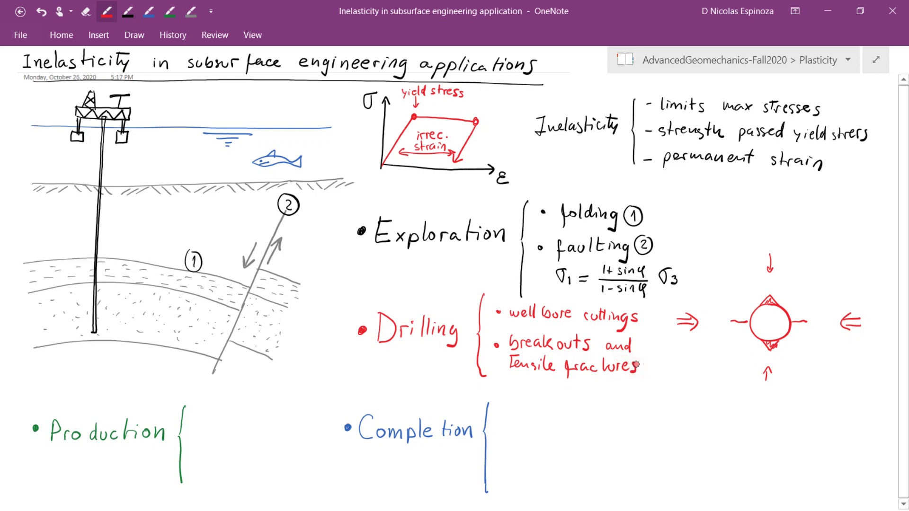
Number breakouts 3 and tensile fractures 4 in the list and wellbore drawing, and mark the well on the geological sketch with an arrow labelled "3,4".
{"action": "left_click_drag", "start_coordinate": [589, 328], "coordinate": [591, 335]}
{"action": "mouse_move", "coordinate": [645, 361]}
{"action": "left_mouse_down"}
{"action": "mouse_move", "coordinate": [652, 375]}
{"action": "mouse_move", "coordinate": [644, 378]}
{"action": "mouse_move", "coordinate": [650, 356]}
{"action": "left_mouse_up"}
{"action": "mouse_move", "coordinate": [780, 287]}
{"action": "left_mouse_down"}
{"action": "mouse_move", "coordinate": [778, 299]}
{"action": "mouse_move", "coordinate": [784, 293]}
{"action": "left_mouse_up"}
{"action": "mouse_move", "coordinate": [724, 304]}
{"action": "left_mouse_down"}
{"action": "mouse_move", "coordinate": [733, 316]}
{"action": "mouse_move", "coordinate": [727, 294]}
{"action": "left_mouse_up"}
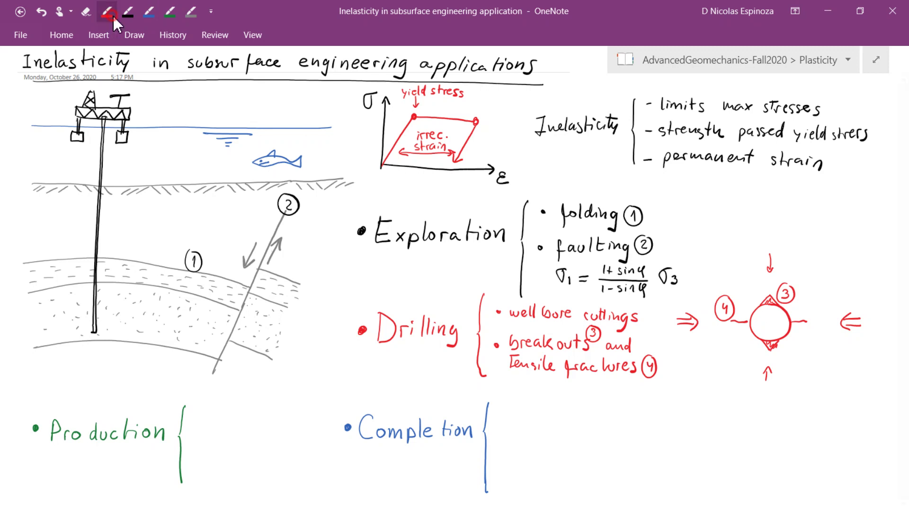
{"action": "left_click_drag", "start_coordinate": [73, 236], "coordinate": [90, 246]}
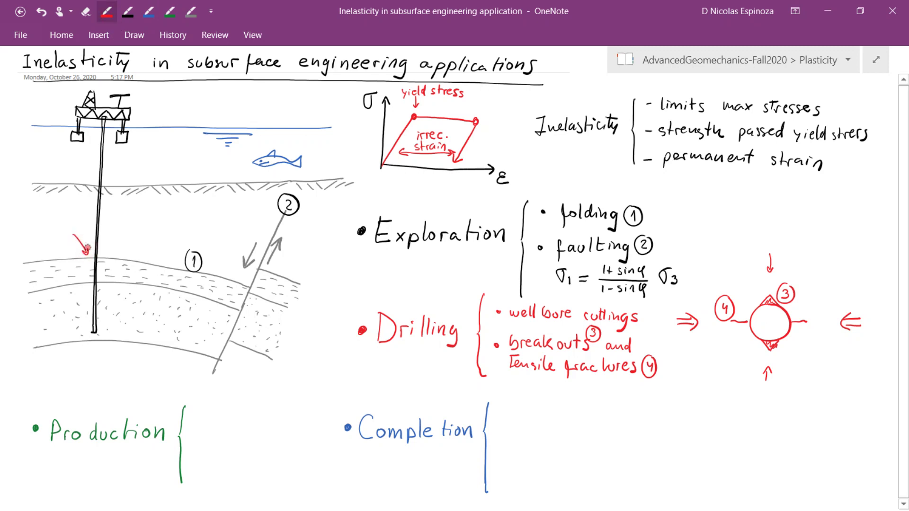
{"action": "mouse_move", "coordinate": [48, 225]}
{"action": "left_mouse_down"}
{"action": "mouse_move", "coordinate": [49, 235]}
{"action": "mouse_move", "coordinate": [65, 228]}
{"action": "mouse_move", "coordinate": [43, 236]}
{"action": "mouse_move", "coordinate": [60, 213]}
{"action": "left_mouse_up"}
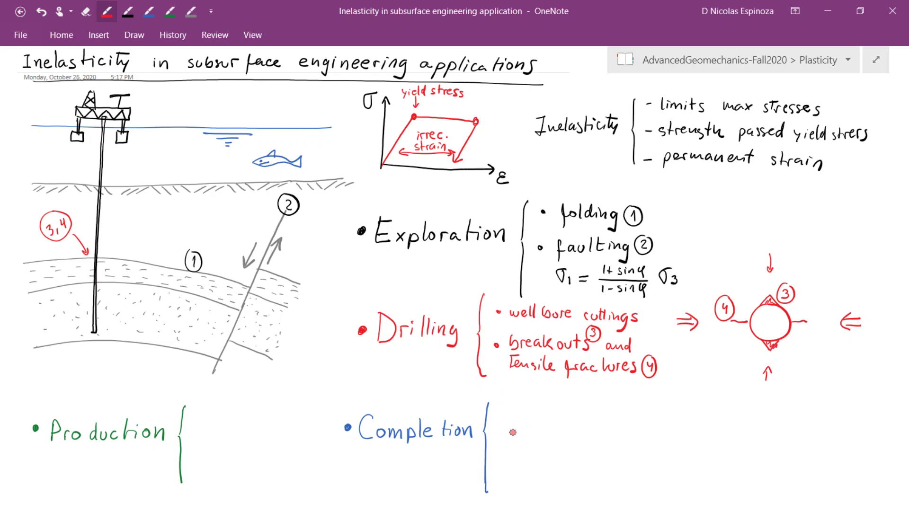
Handwrite the Completion bullet "perforation" in blue, draw perforations across the lower well, and number both with a circled 5.
{"action": "left_click", "coordinate": [150, 13]}
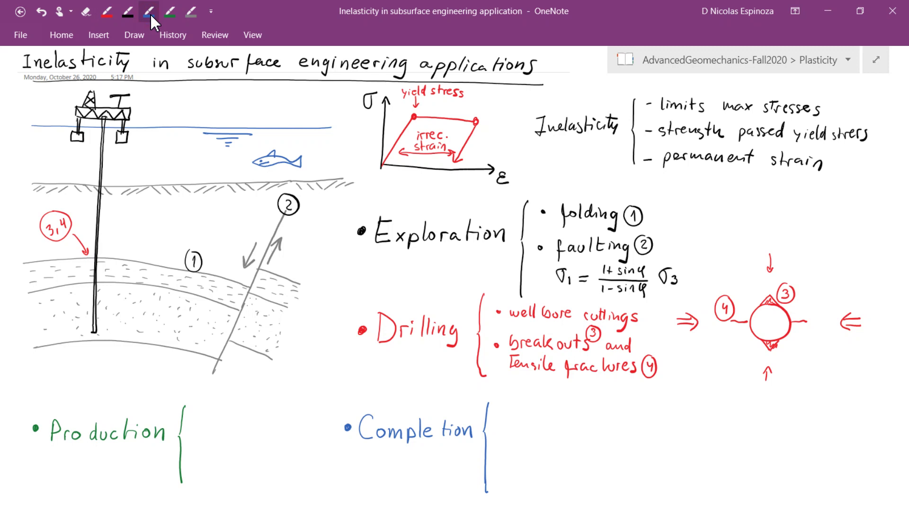
{"action": "left_click", "coordinate": [503, 410]}
{"action": "mouse_move", "coordinate": [521, 403]}
{"action": "left_mouse_down"}
{"action": "mouse_move", "coordinate": [550, 413]}
{"action": "mouse_move", "coordinate": [547, 405]}
{"action": "mouse_move", "coordinate": [600, 406]}
{"action": "left_mouse_up"}
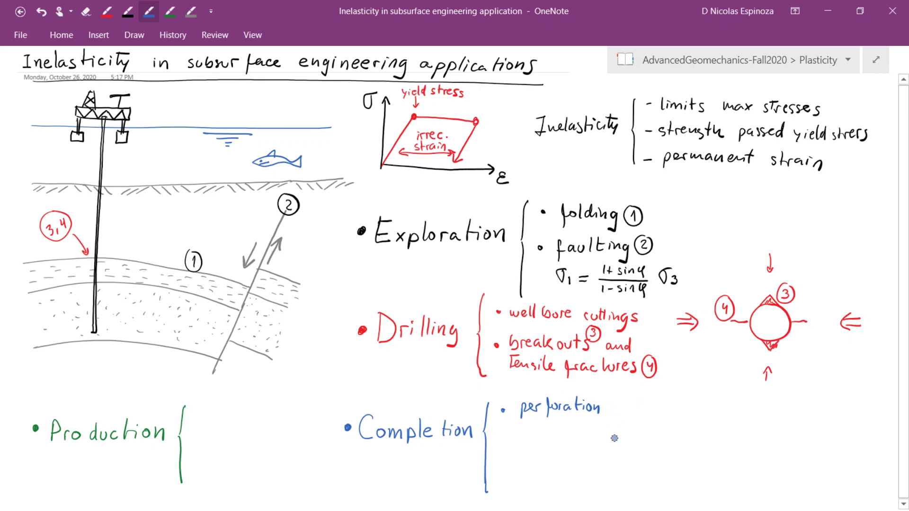
{"action": "mouse_move", "coordinate": [87, 294]}
{"action": "left_mouse_down"}
{"action": "mouse_move", "coordinate": [108, 294]}
{"action": "mouse_move", "coordinate": [91, 304]}
{"action": "mouse_move", "coordinate": [108, 305]}
{"action": "mouse_move", "coordinate": [107, 325]}
{"action": "left_mouse_up"}
{"action": "mouse_move", "coordinate": [623, 398]}
{"action": "left_mouse_down"}
{"action": "mouse_move", "coordinate": [610, 416]}
{"action": "mouse_move", "coordinate": [621, 393]}
{"action": "left_mouse_up"}
{"action": "mouse_move", "coordinate": [75, 286]}
{"action": "left_mouse_down"}
{"action": "mouse_move", "coordinate": [66, 296]}
{"action": "mouse_move", "coordinate": [71, 286]}
{"action": "left_mouse_up"}
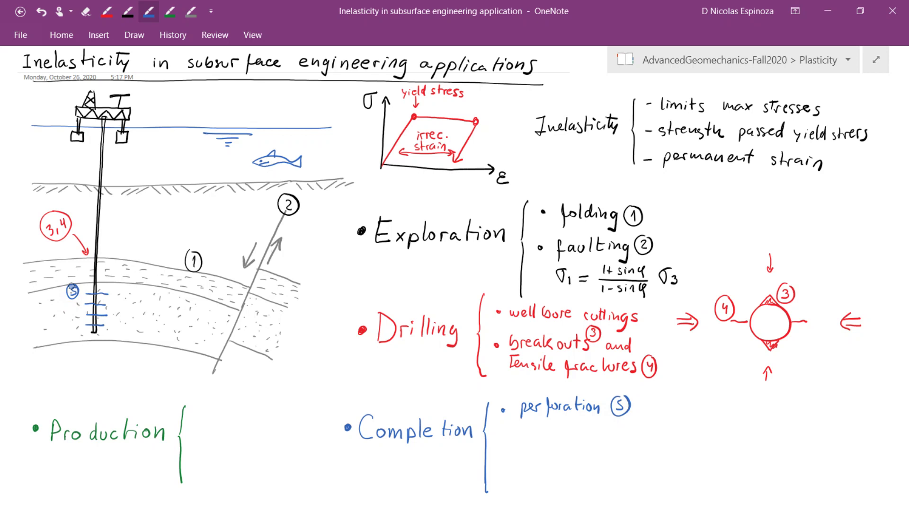
Handwrite the Completion bullet "hydraulic fracture" with a circled 6 and draw a hatched blue fracture extending from the lower well.
{"action": "left_click", "coordinate": [501, 437]}
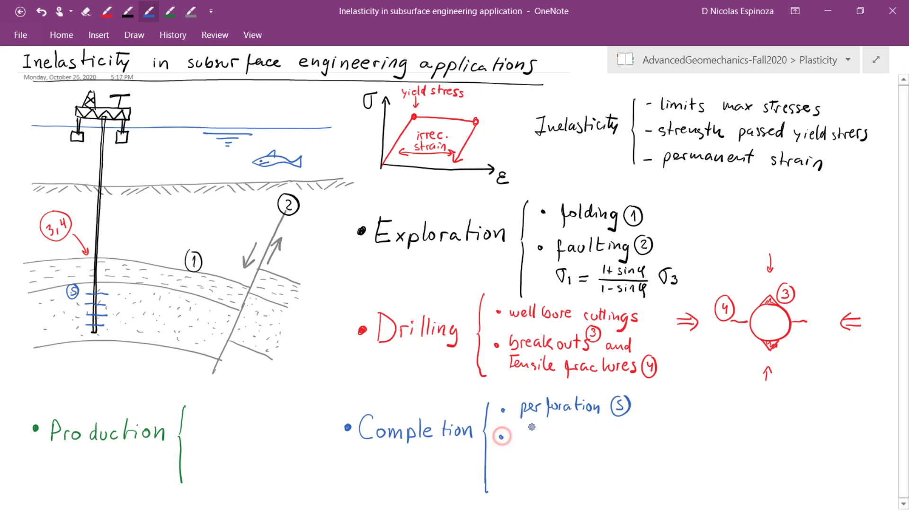
{"action": "mouse_move", "coordinate": [518, 429]}
{"action": "left_mouse_down"}
{"action": "mouse_move", "coordinate": [572, 434]}
{"action": "mouse_move", "coordinate": [574, 424]}
{"action": "mouse_move", "coordinate": [582, 437]}
{"action": "mouse_move", "coordinate": [620, 429]}
{"action": "mouse_move", "coordinate": [642, 438]}
{"action": "mouse_move", "coordinate": [619, 428]}
{"action": "mouse_move", "coordinate": [627, 428]}
{"action": "mouse_move", "coordinate": [655, 445]}
{"action": "mouse_move", "coordinate": [660, 421]}
{"action": "left_mouse_up"}
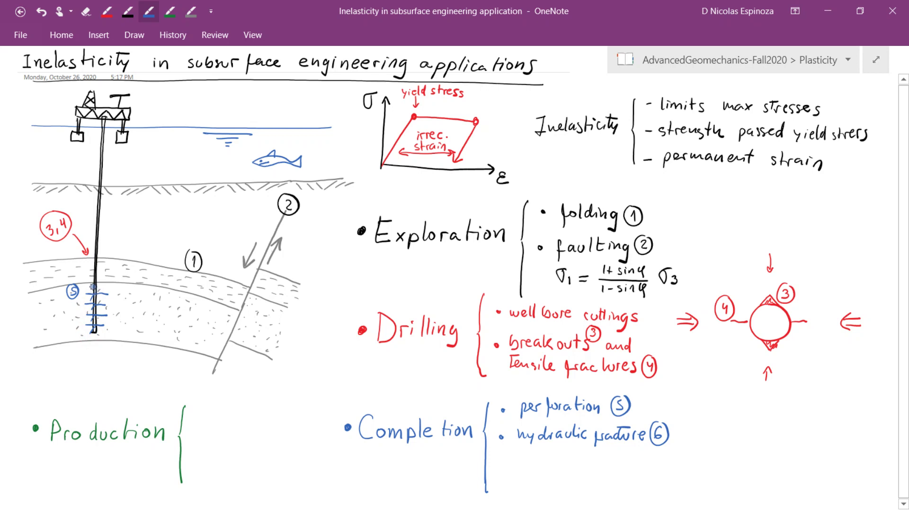
{"action": "mouse_move", "coordinate": [93, 287]}
{"action": "left_mouse_down"}
{"action": "mouse_move", "coordinate": [58, 379]}
{"action": "mouse_move", "coordinate": [69, 383]}
{"action": "mouse_move", "coordinate": [97, 332]}
{"action": "mouse_move", "coordinate": [83, 328]}
{"action": "mouse_move", "coordinate": [63, 378]}
{"action": "mouse_move", "coordinate": [81, 349]}
{"action": "left_mouse_up"}
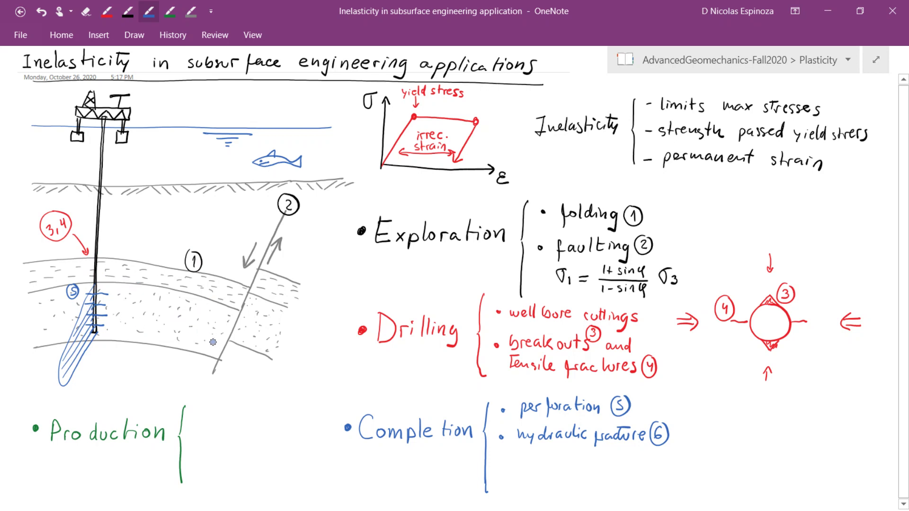
Replace the fracture drawn at the lower well with a wider blue one slanting away from the perforations, filled with diagonal hatching.
{"action": "mouse_move", "coordinate": [97, 374]}
{"action": "left_mouse_down"}
{"action": "mouse_move", "coordinate": [69, 366]}
{"action": "mouse_move", "coordinate": [85, 369]}
{"action": "mouse_move", "coordinate": [93, 331]}
{"action": "mouse_move", "coordinate": [78, 319]}
{"action": "left_mouse_up"}
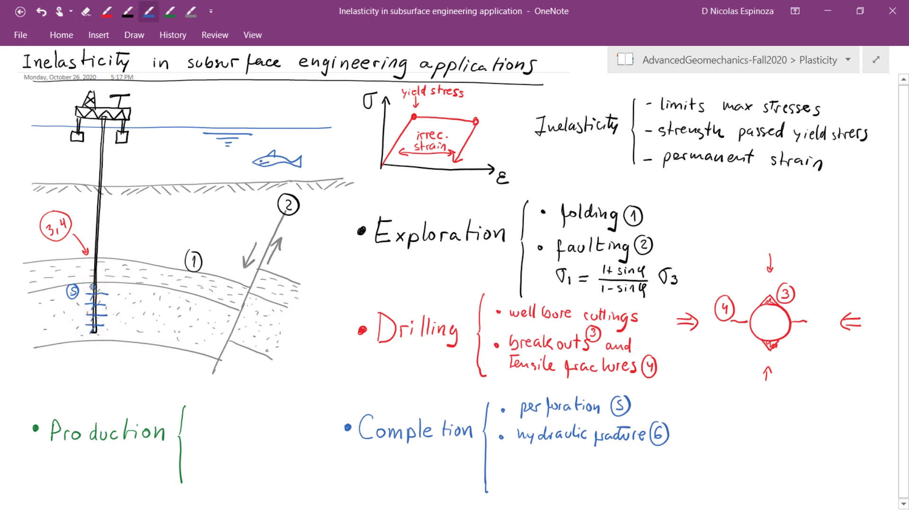
{"action": "mouse_move", "coordinate": [95, 286]}
{"action": "left_mouse_down"}
{"action": "mouse_move", "coordinate": [53, 323]}
{"action": "mouse_move", "coordinate": [40, 351]}
{"action": "mouse_move", "coordinate": [63, 361]}
{"action": "mouse_move", "coordinate": [94, 333]}
{"action": "mouse_move", "coordinate": [91, 296]}
{"action": "mouse_move", "coordinate": [58, 337]}
{"action": "left_mouse_up"}
{"action": "right_click", "coordinate": [59, 337]}
{"action": "left_click", "coordinate": [64, 345]}
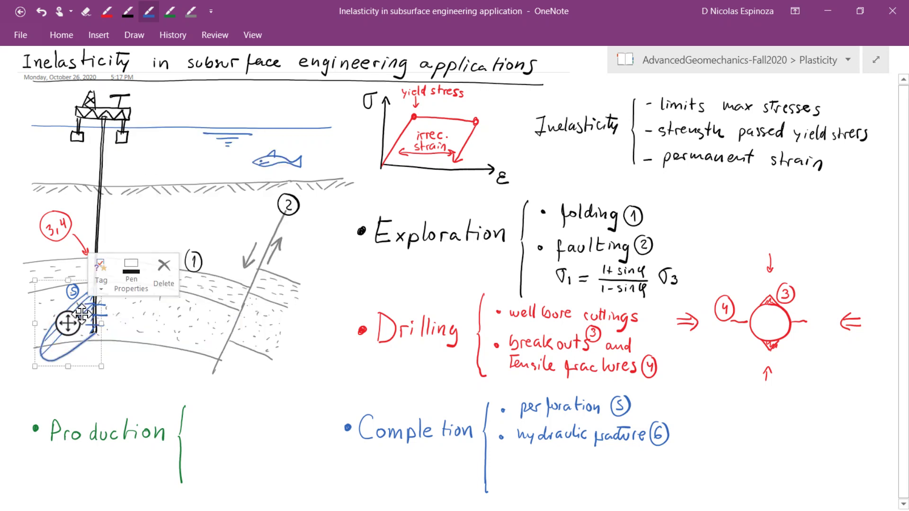
{"action": "left_click", "coordinate": [76, 334]}
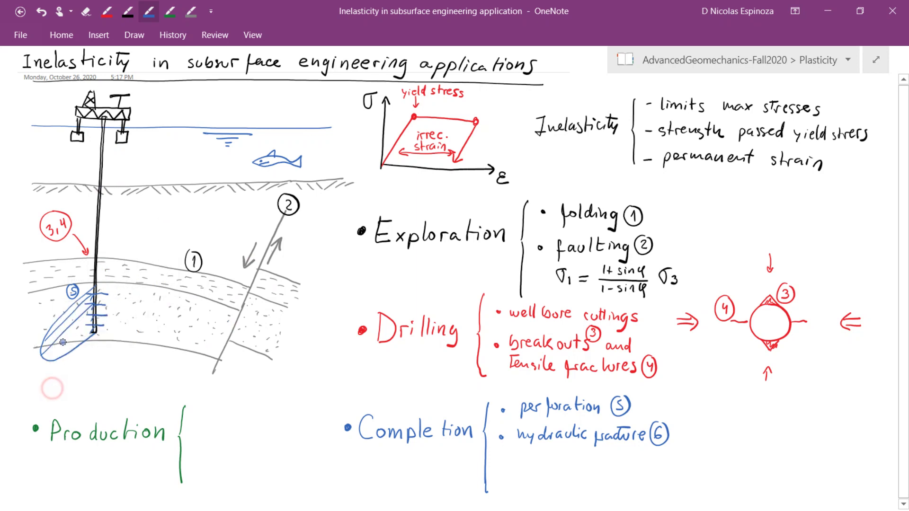
{"action": "left_click_drag", "start_coordinate": [49, 360], "coordinate": [100, 315]}
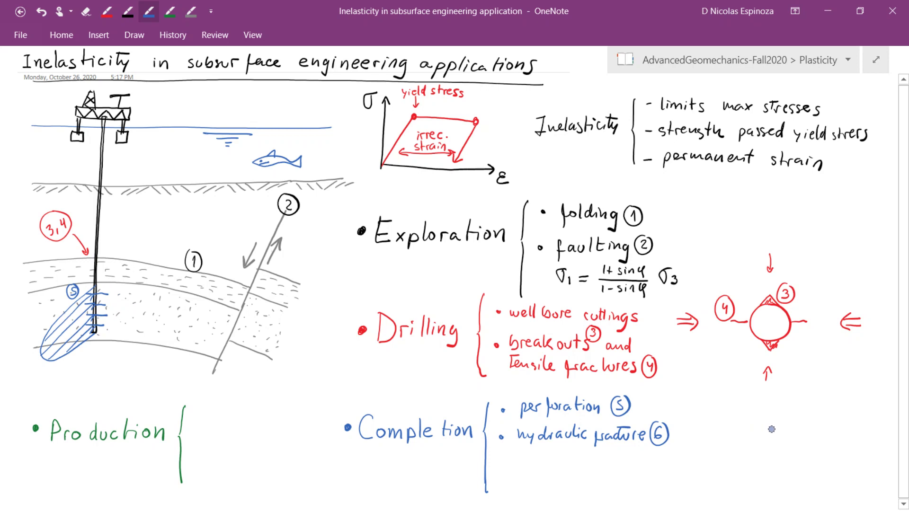
{"action": "left_click_drag", "start_coordinate": [771, 432], "coordinate": [769, 434]}
{"action": "mouse_move", "coordinate": [770, 402]}
{"action": "left_mouse_down"}
{"action": "mouse_move", "coordinate": [771, 419]}
{"action": "mouse_move", "coordinate": [799, 389]}
{"action": "mouse_move", "coordinate": [819, 396]}
{"action": "left_mouse_up"}
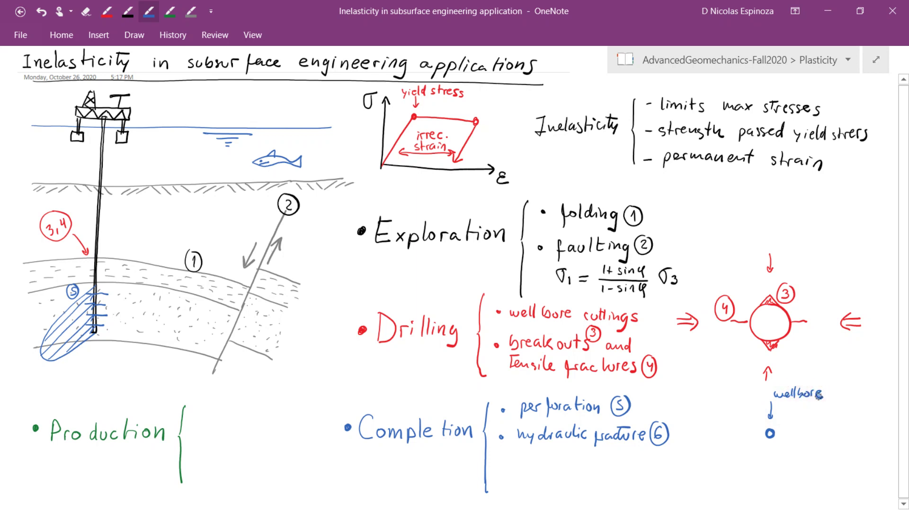
{"action": "mouse_move", "coordinate": [771, 411]}
{"action": "left_mouse_down"}
{"action": "mouse_move", "coordinate": [816, 407]}
{"action": "mouse_move", "coordinate": [805, 405]}
{"action": "mouse_move", "coordinate": [794, 434]}
{"action": "left_mouse_up"}
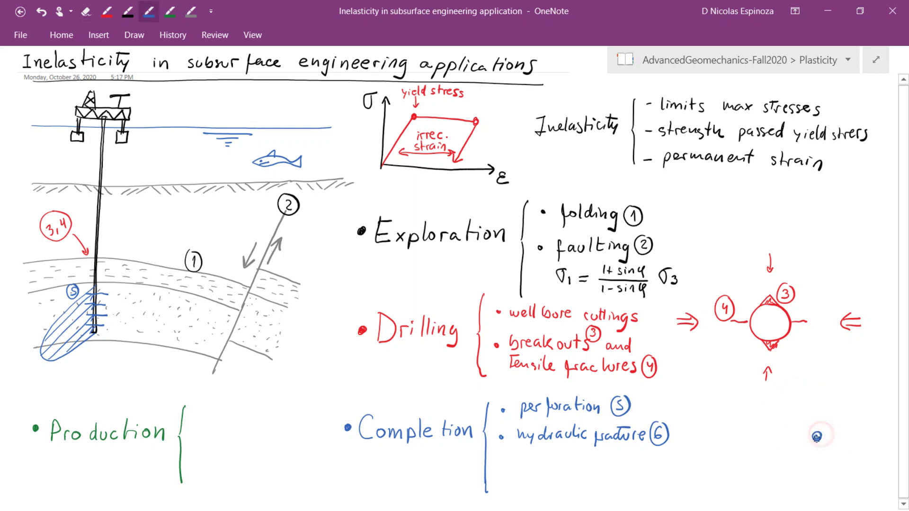
Draw a small blue wellbore circle beside the Completion list with a long thin near-vertical fracture through it, labelled "top view".
{"action": "mouse_move", "coordinate": [817, 432]}
{"action": "left_mouse_down"}
{"action": "mouse_move", "coordinate": [821, 376]}
{"action": "mouse_move", "coordinate": [813, 488]}
{"action": "left_mouse_up"}
{"action": "mouse_move", "coordinate": [816, 438]}
{"action": "left_mouse_down"}
{"action": "mouse_move", "coordinate": [812, 494]}
{"action": "mouse_move", "coordinate": [820, 444]}
{"action": "left_mouse_up"}
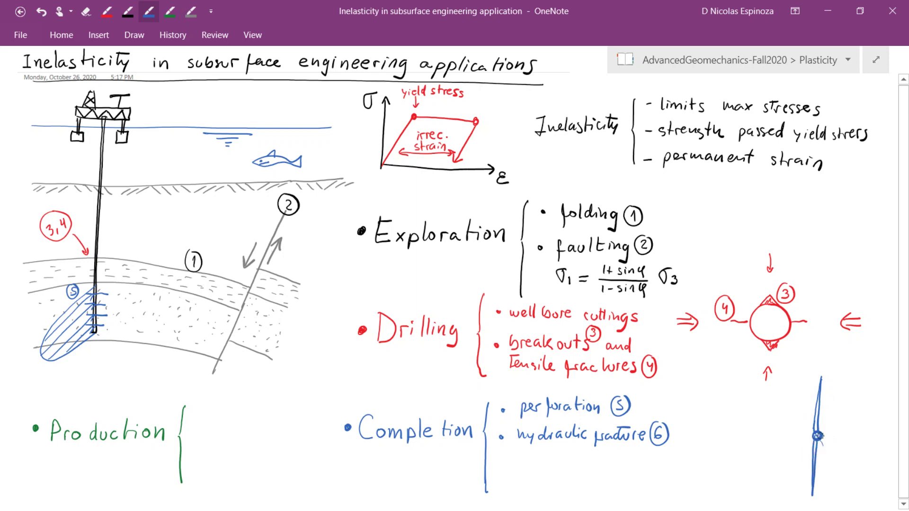
{"action": "mouse_move", "coordinate": [847, 370]}
{"action": "left_mouse_down"}
{"action": "mouse_move", "coordinate": [873, 379]}
{"action": "mouse_move", "coordinate": [856, 401]}
{"action": "mouse_move", "coordinate": [887, 393]}
{"action": "left_mouse_up"}
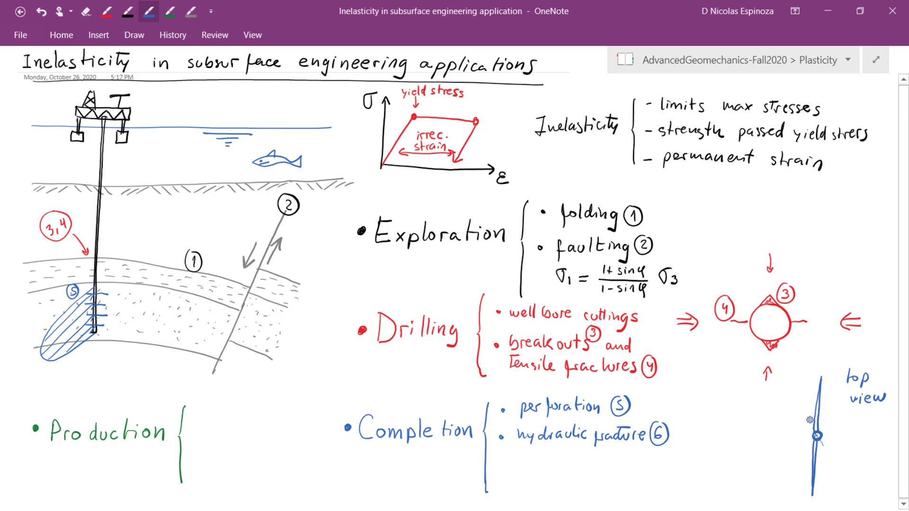
Draw blue X-shaped crossing fractures along both sides of the top-view hydraulic fracture and mark several of them with dots.
{"action": "left_click_drag", "start_coordinate": [801, 400], "coordinate": [811, 418]}
{"action": "mouse_move", "coordinate": [803, 380]}
{"action": "left_mouse_down"}
{"action": "mouse_move", "coordinate": [811, 395]}
{"action": "mouse_move", "coordinate": [825, 393]}
{"action": "mouse_move", "coordinate": [823, 415]}
{"action": "mouse_move", "coordinate": [815, 381]}
{"action": "left_mouse_up"}
{"action": "mouse_move", "coordinate": [801, 422]}
{"action": "left_mouse_down"}
{"action": "mouse_move", "coordinate": [814, 401]}
{"action": "mouse_move", "coordinate": [836, 394]}
{"action": "left_mouse_up"}
{"action": "left_click_drag", "start_coordinate": [809, 365], "coordinate": [816, 373]}
{"action": "left_click_drag", "start_coordinate": [815, 364], "coordinate": [808, 372]}
{"action": "left_click_drag", "start_coordinate": [823, 404], "coordinate": [834, 417]}
{"action": "left_click_drag", "start_coordinate": [798, 446], "coordinate": [806, 458]}
{"action": "mouse_move", "coordinate": [806, 446]}
{"action": "left_mouse_down"}
{"action": "mouse_move", "coordinate": [803, 483]}
{"action": "mouse_move", "coordinate": [796, 482]}
{"action": "left_mouse_up"}
{"action": "mouse_move", "coordinate": [827, 452]}
{"action": "left_mouse_down"}
{"action": "mouse_move", "coordinate": [839, 471]}
{"action": "mouse_move", "coordinate": [827, 471]}
{"action": "mouse_move", "coordinate": [829, 495]}
{"action": "left_mouse_up"}
{"action": "left_click_drag", "start_coordinate": [829, 481], "coordinate": [795, 503]}
{"action": "left_click_drag", "start_coordinate": [795, 489], "coordinate": [803, 503]}
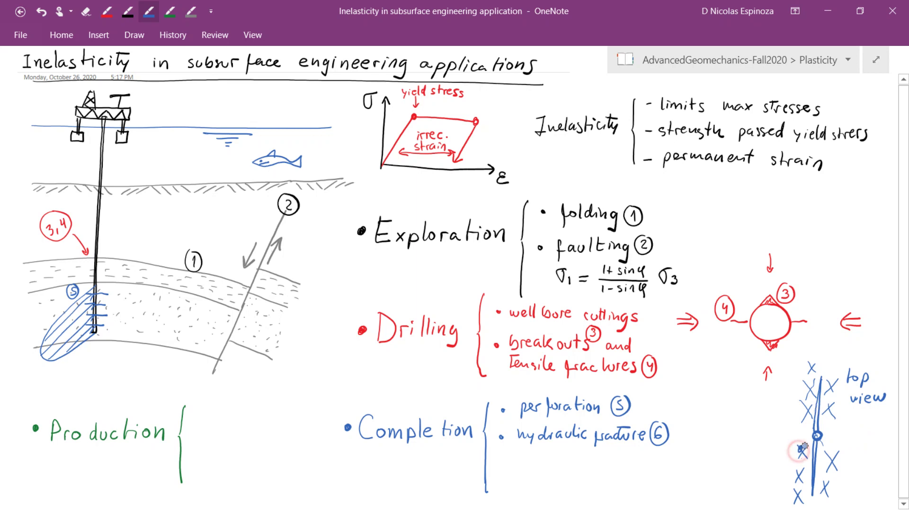
{"action": "left_click", "coordinate": [805, 406]}
{"action": "left_click", "coordinate": [834, 456]}
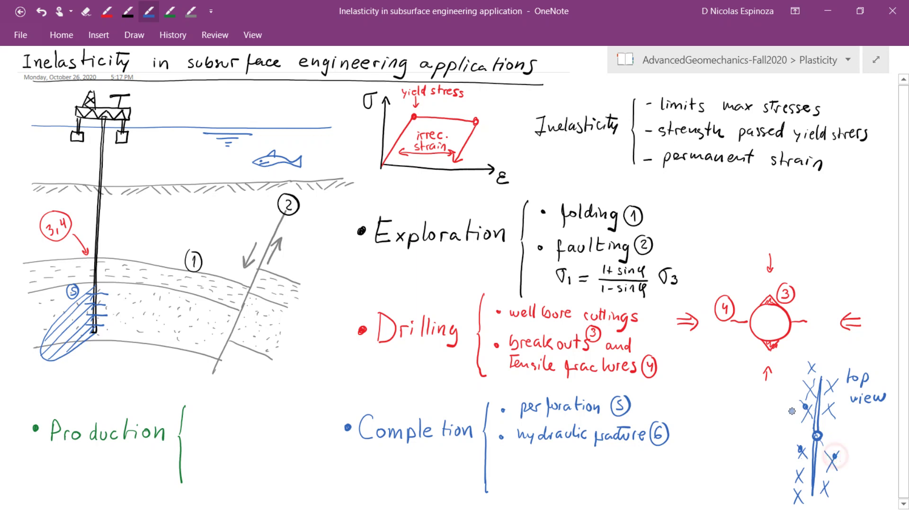
Handwrite the bullet "micro-seismicity" beside the top-view fracture and link it with a double arrow to "shear failure" below.
{"action": "left_click", "coordinate": [740, 413]}
{"action": "left_click_drag", "start_coordinate": [746, 417], "coordinate": [759, 417]}
{"action": "mouse_move", "coordinate": [764, 411]}
{"action": "left_mouse_down"}
{"action": "mouse_move", "coordinate": [782, 415]}
{"action": "mouse_move", "coordinate": [746, 435]}
{"action": "mouse_move", "coordinate": [787, 436]}
{"action": "left_mouse_up"}
{"action": "left_click", "coordinate": [780, 427]}
{"action": "mouse_move", "coordinate": [790, 425]}
{"action": "left_mouse_down"}
{"action": "mouse_move", "coordinate": [789, 436]}
{"action": "mouse_move", "coordinate": [796, 428]}
{"action": "left_mouse_up"}
{"action": "mouse_move", "coordinate": [791, 431]}
{"action": "left_mouse_down"}
{"action": "mouse_move", "coordinate": [794, 439]}
{"action": "mouse_move", "coordinate": [766, 445]}
{"action": "mouse_move", "coordinate": [742, 469]}
{"action": "mouse_move", "coordinate": [770, 462]}
{"action": "mouse_move", "coordinate": [743, 484]}
{"action": "mouse_move", "coordinate": [772, 482]}
{"action": "left_mouse_up"}
{"action": "left_click", "coordinate": [786, 427]}
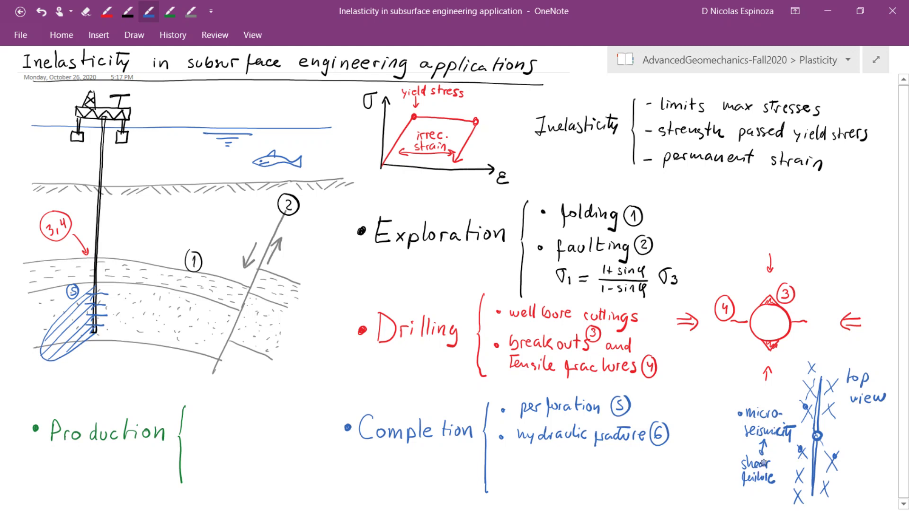
Handwrite the third Completion bullet "fracture react ↔ microseism." in blue and number it with a circled 7.
{"action": "left_click", "coordinate": [500, 461]}
{"action": "mouse_move", "coordinate": [511, 465]}
{"action": "left_mouse_down"}
{"action": "mouse_move", "coordinate": [564, 460]}
{"action": "mouse_move", "coordinate": [555, 451]}
{"action": "left_mouse_up"}
{"action": "mouse_move", "coordinate": [568, 467]}
{"action": "left_mouse_down"}
{"action": "mouse_move", "coordinate": [606, 456]}
{"action": "mouse_move", "coordinate": [637, 467]}
{"action": "mouse_move", "coordinate": [727, 462]}
{"action": "mouse_move", "coordinate": [711, 455]}
{"action": "mouse_move", "coordinate": [724, 443]}
{"action": "mouse_move", "coordinate": [708, 433]}
{"action": "left_mouse_up"}
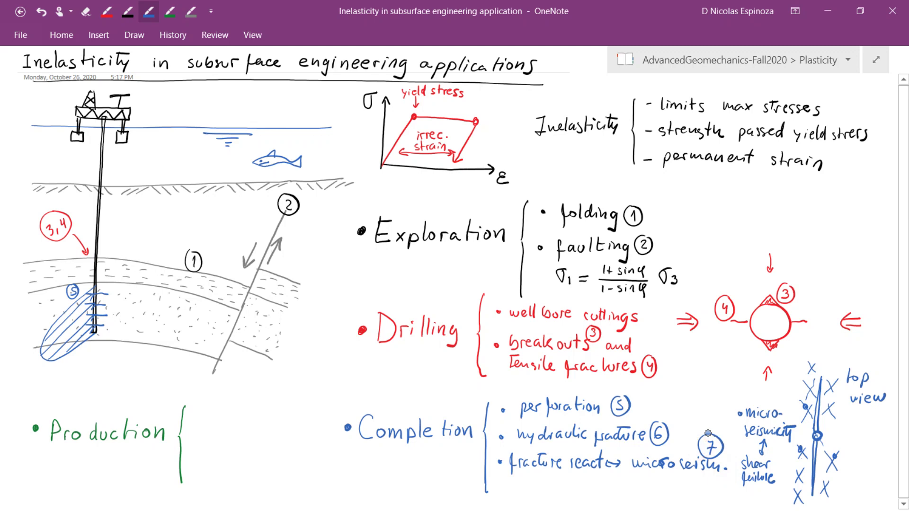
Add a circled 7 above the micro-seismicity note and circled 7 and 6 at the tip of the fracture in the geological sketch.
{"action": "mouse_move", "coordinate": [763, 391]}
{"action": "left_mouse_down"}
{"action": "mouse_move", "coordinate": [767, 408]}
{"action": "mouse_move", "coordinate": [753, 389]}
{"action": "mouse_move", "coordinate": [769, 387]}
{"action": "left_mouse_up"}
{"action": "mouse_move", "coordinate": [39, 362]}
{"action": "left_mouse_down"}
{"action": "mouse_move", "coordinate": [48, 363]}
{"action": "mouse_move", "coordinate": [44, 378]}
{"action": "mouse_move", "coordinate": [55, 367]}
{"action": "mouse_move", "coordinate": [38, 356]}
{"action": "left_mouse_up"}
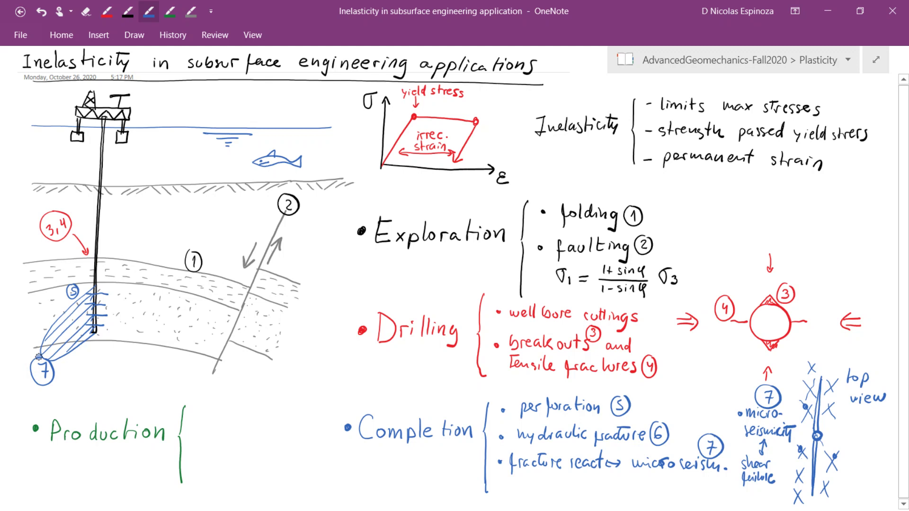
{"action": "mouse_move", "coordinate": [71, 364]}
{"action": "left_mouse_down"}
{"action": "mouse_move", "coordinate": [56, 379]}
{"action": "mouse_move", "coordinate": [63, 358]}
{"action": "left_mouse_up"}
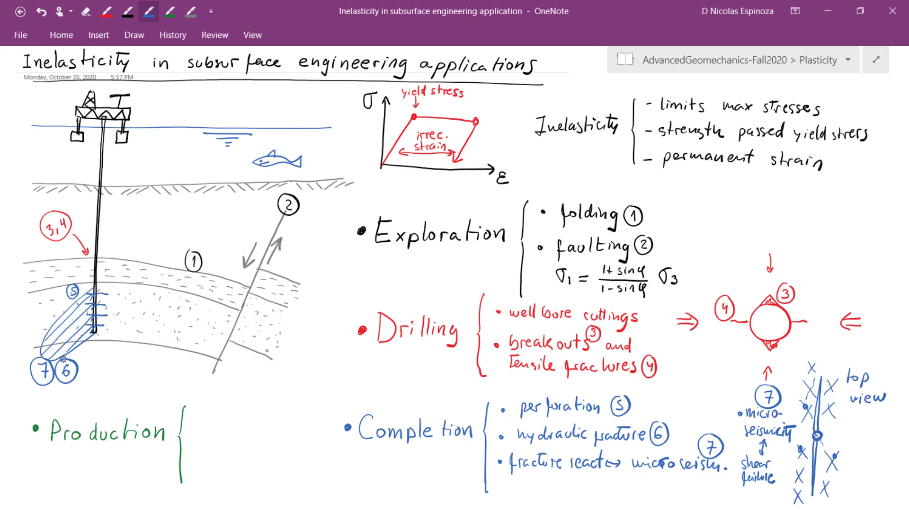
Handwrite the first Production bullet "reservoir compaction" in green and number it with a circled 8.
{"action": "left_click", "coordinate": [168, 18]}
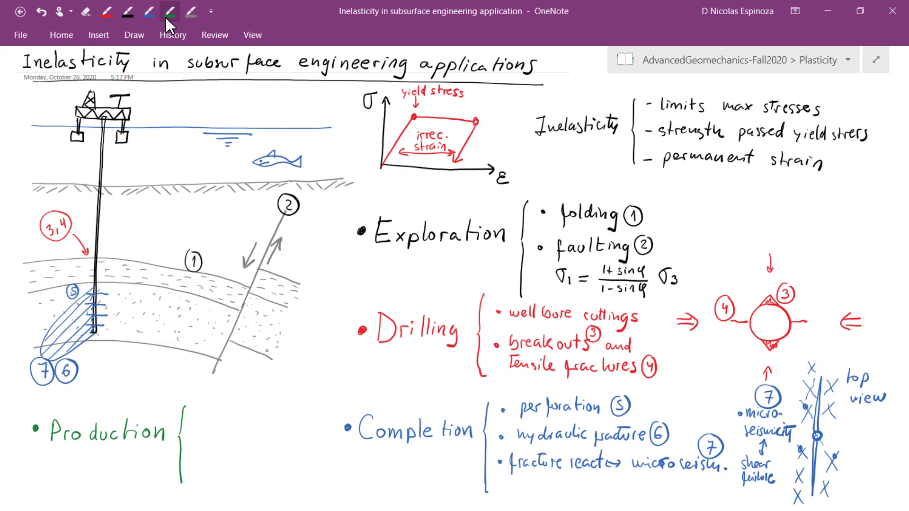
{"action": "left_click", "coordinate": [201, 413]}
{"action": "left_click_drag", "start_coordinate": [211, 418], "coordinate": [266, 408]}
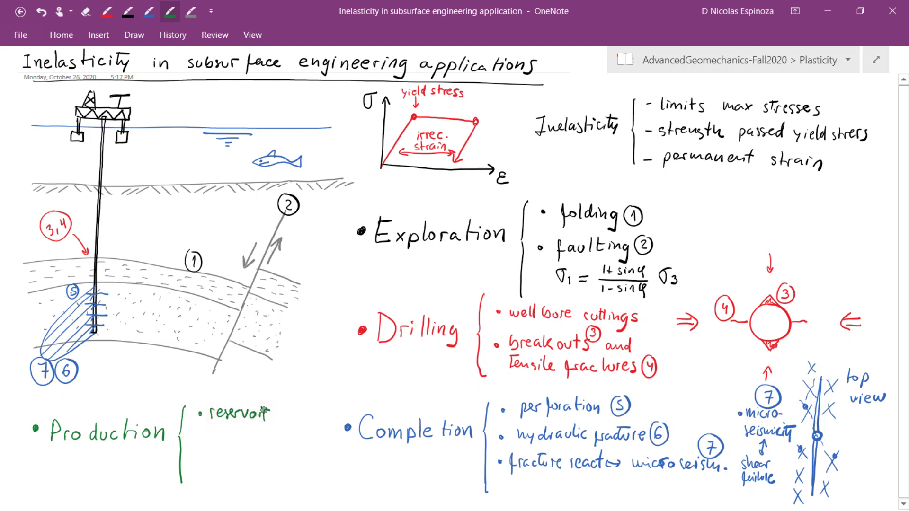
{"action": "mouse_move", "coordinate": [214, 427]}
{"action": "left_mouse_down"}
{"action": "mouse_move", "coordinate": [209, 434]}
{"action": "mouse_move", "coordinate": [280, 434]}
{"action": "left_mouse_up"}
{"action": "left_click_drag", "start_coordinate": [247, 427], "coordinate": [251, 426]}
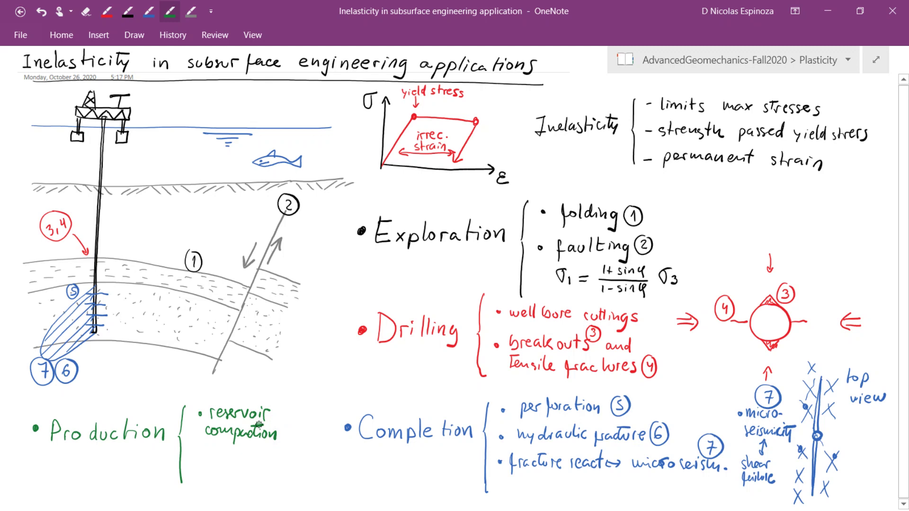
{"action": "mouse_move", "coordinate": [290, 415]}
{"action": "left_mouse_down"}
{"action": "mouse_move", "coordinate": [287, 426]}
{"action": "mouse_move", "coordinate": [287, 411]}
{"action": "left_mouse_up"}
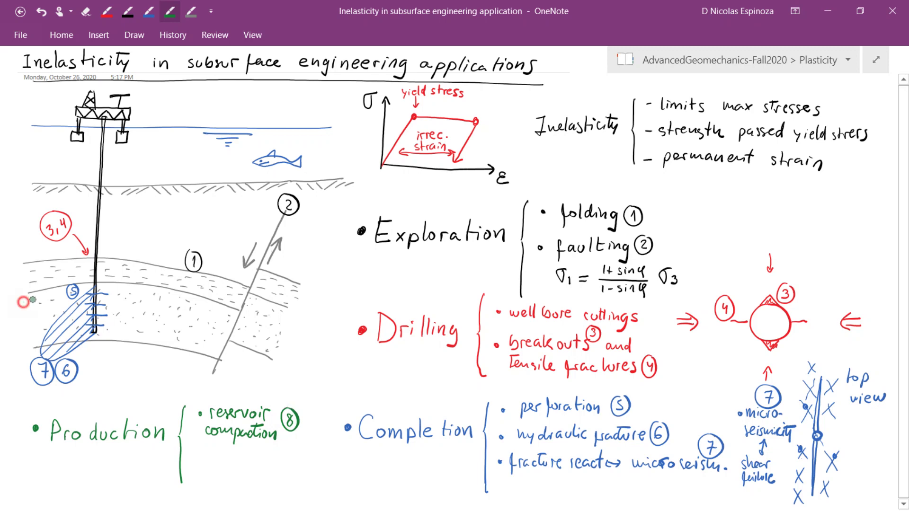
Draw a green dashed line just below the reservoir's top boundary, with small downward arrows and a circled 8 above it.
{"action": "left_click_drag", "start_coordinate": [22, 301], "coordinate": [52, 298]}
{"action": "left_click", "coordinate": [25, 300]}
{"action": "left_click_drag", "start_coordinate": [22, 301], "coordinate": [33, 299]}
{"action": "mouse_move", "coordinate": [40, 299]}
{"action": "left_mouse_down"}
{"action": "mouse_move", "coordinate": [157, 293]}
{"action": "mouse_move", "coordinate": [239, 321]}
{"action": "left_mouse_up"}
{"action": "left_click_drag", "start_coordinate": [135, 285], "coordinate": [166, 295]}
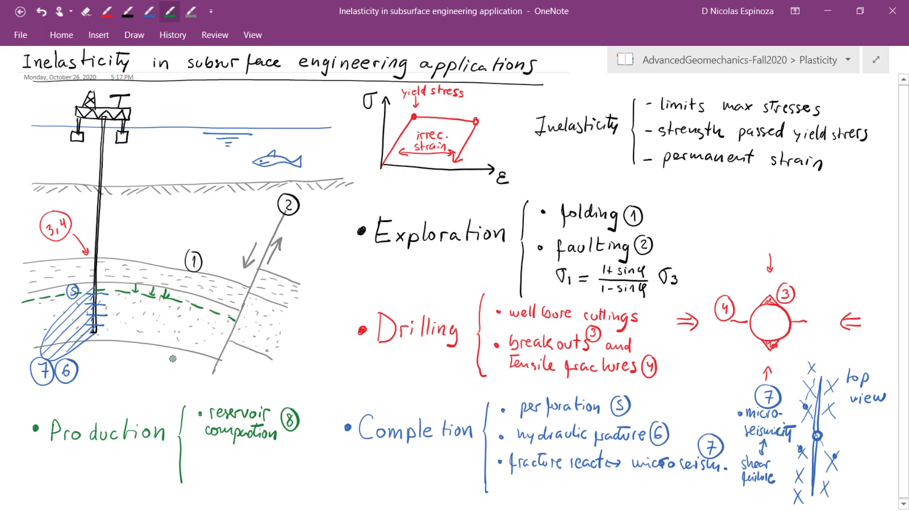
{"action": "mouse_move", "coordinate": [147, 269]}
{"action": "left_mouse_down"}
{"action": "mouse_move", "coordinate": [137, 285]}
{"action": "mouse_move", "coordinate": [143, 264]}
{"action": "left_mouse_up"}
Draw a green subsidence curve below the seabed with small downward arrows, and place a circled 8 above it and beside the fault.
{"action": "mouse_move", "coordinate": [29, 194]}
{"action": "left_mouse_down"}
{"action": "mouse_move", "coordinate": [133, 199]}
{"action": "mouse_move", "coordinate": [291, 182]}
{"action": "left_mouse_up"}
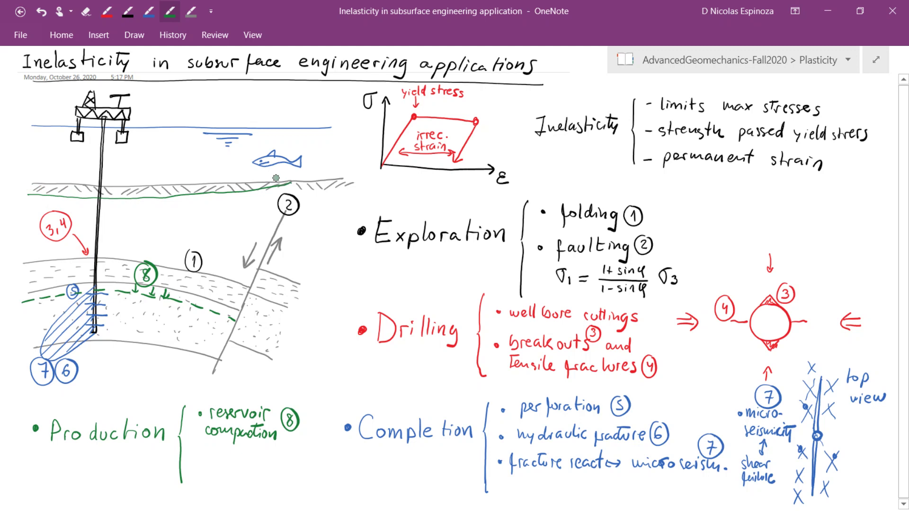
{"action": "mouse_move", "coordinate": [67, 186]}
{"action": "left_mouse_down"}
{"action": "mouse_move", "coordinate": [66, 196]}
{"action": "mouse_move", "coordinate": [79, 196]}
{"action": "left_mouse_up"}
{"action": "left_click_drag", "start_coordinate": [76, 191], "coordinate": [122, 193]}
{"action": "left_click_drag", "start_coordinate": [136, 188], "coordinate": [139, 192]}
{"action": "mouse_move", "coordinate": [152, 188]}
{"action": "left_mouse_down"}
{"action": "mouse_move", "coordinate": [141, 164]}
{"action": "mouse_move", "coordinate": [126, 175]}
{"action": "mouse_move", "coordinate": [143, 157]}
{"action": "left_mouse_up"}
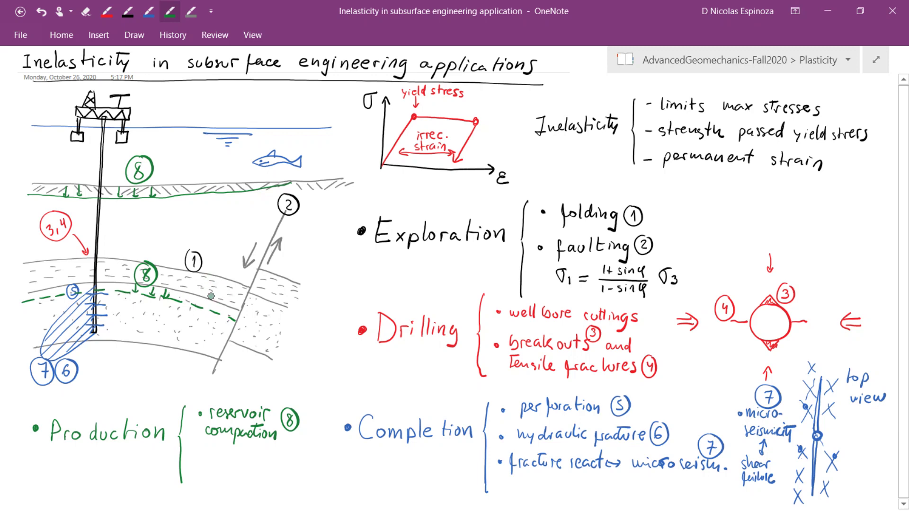
{"action": "mouse_move", "coordinate": [235, 285]}
{"action": "left_mouse_down"}
{"action": "mouse_move", "coordinate": [233, 300]}
{"action": "mouse_move", "coordinate": [240, 283]}
{"action": "left_mouse_up"}
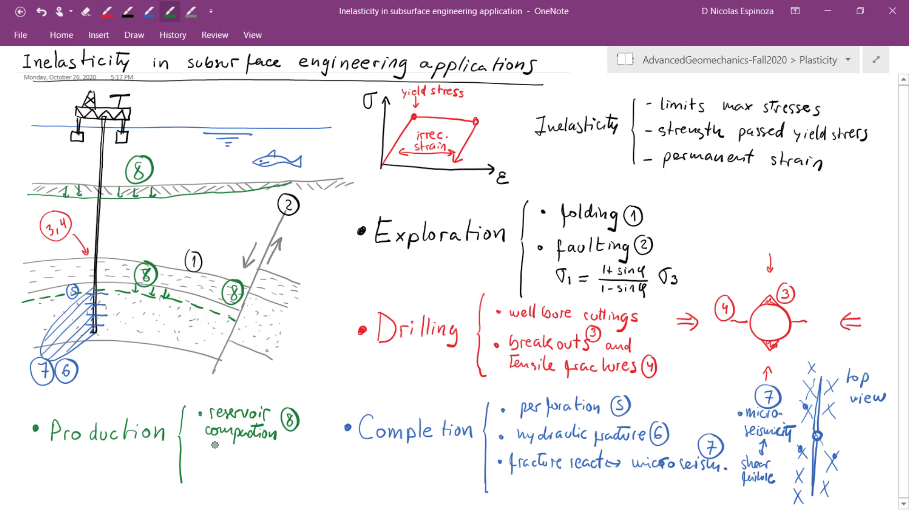
Handwrite the sub-item "fault reactivation" under reservoir compaction and the bullet "injection", and connect the two with an arrow.
{"action": "mouse_move", "coordinate": [214, 444]}
{"action": "left_mouse_down"}
{"action": "mouse_move", "coordinate": [227, 456]}
{"action": "mouse_move", "coordinate": [328, 453]}
{"action": "mouse_move", "coordinate": [315, 436]}
{"action": "left_mouse_up"}
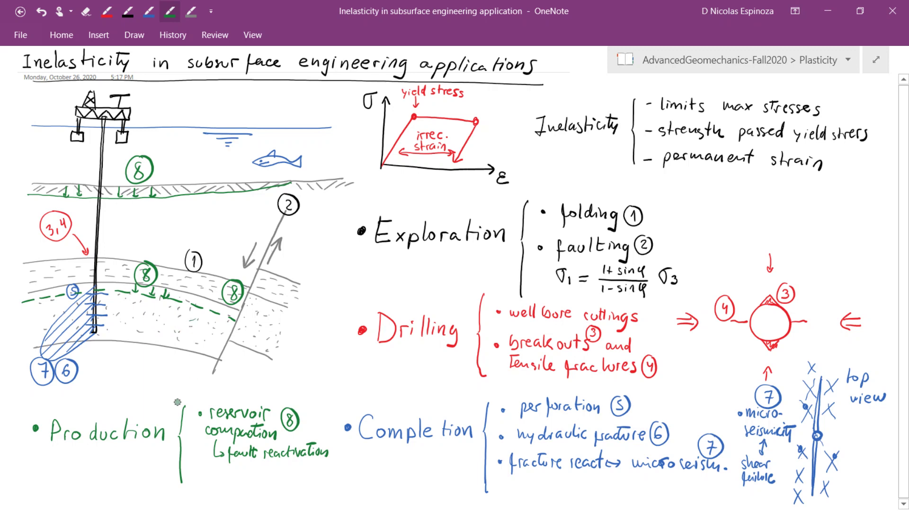
{"action": "left_click", "coordinate": [200, 478]}
{"action": "mouse_move", "coordinate": [212, 480]}
{"action": "left_mouse_down"}
{"action": "mouse_move", "coordinate": [232, 477]}
{"action": "mouse_move", "coordinate": [231, 489]}
{"action": "mouse_move", "coordinate": [232, 474]}
{"action": "mouse_move", "coordinate": [239, 484]}
{"action": "mouse_move", "coordinate": [297, 472]}
{"action": "left_mouse_up"}
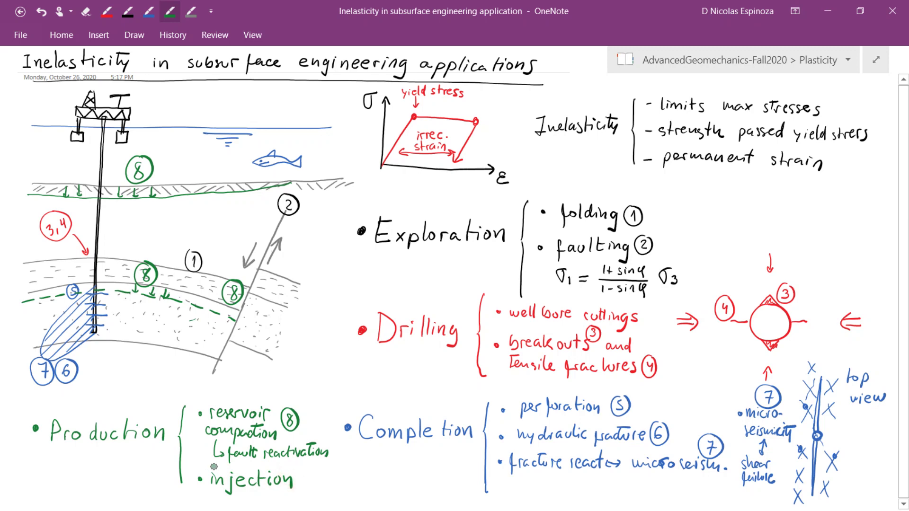
{"action": "left_click_drag", "start_coordinate": [219, 453], "coordinate": [225, 452]}
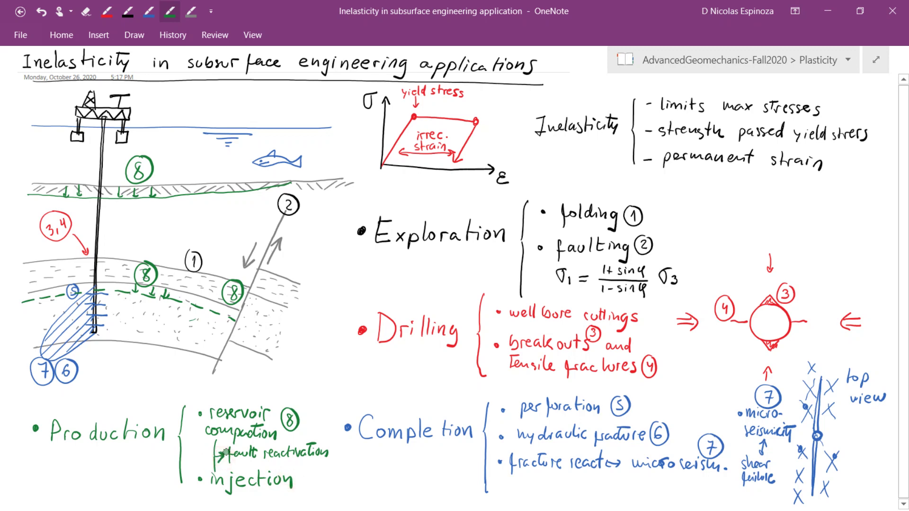